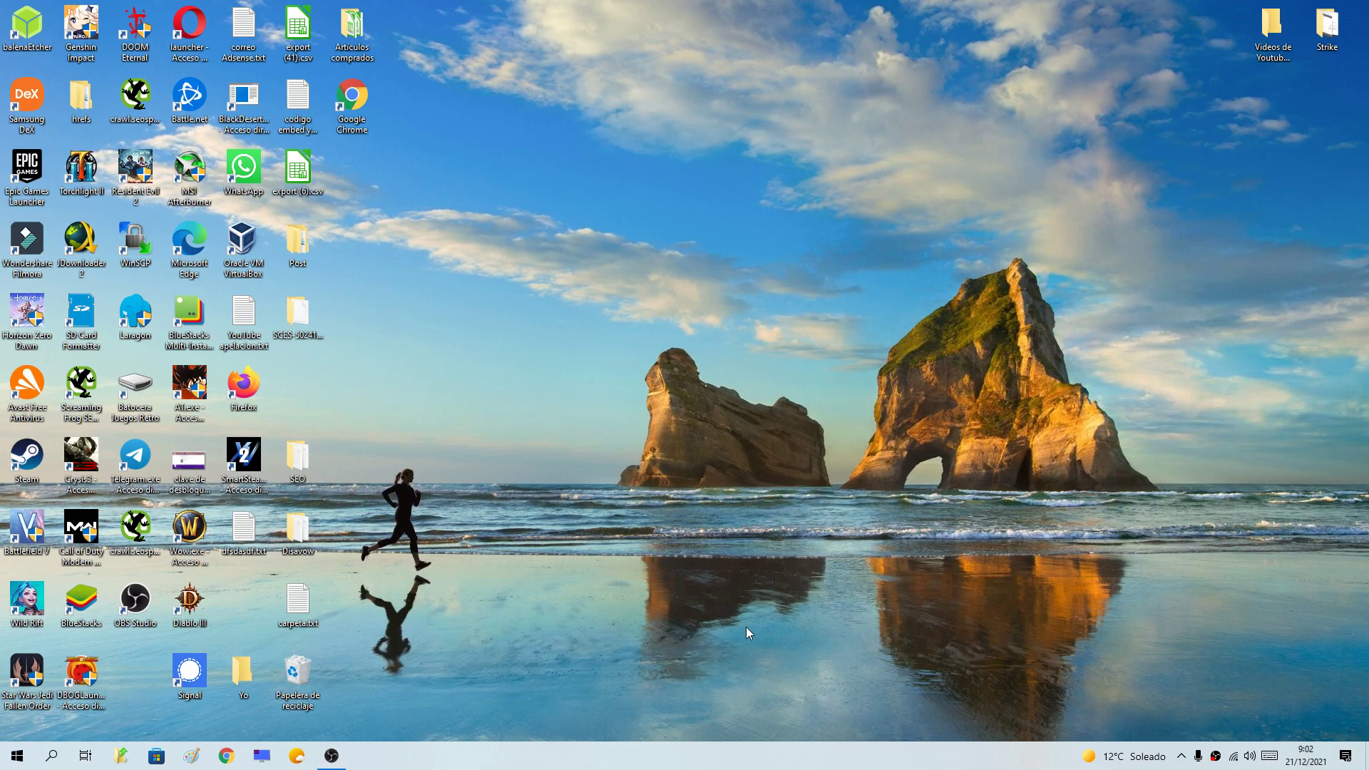
Step: Search Windows for "cmd", open the Símbolo del sistema console to view it, and close it
click(57, 759)
text(cmd)
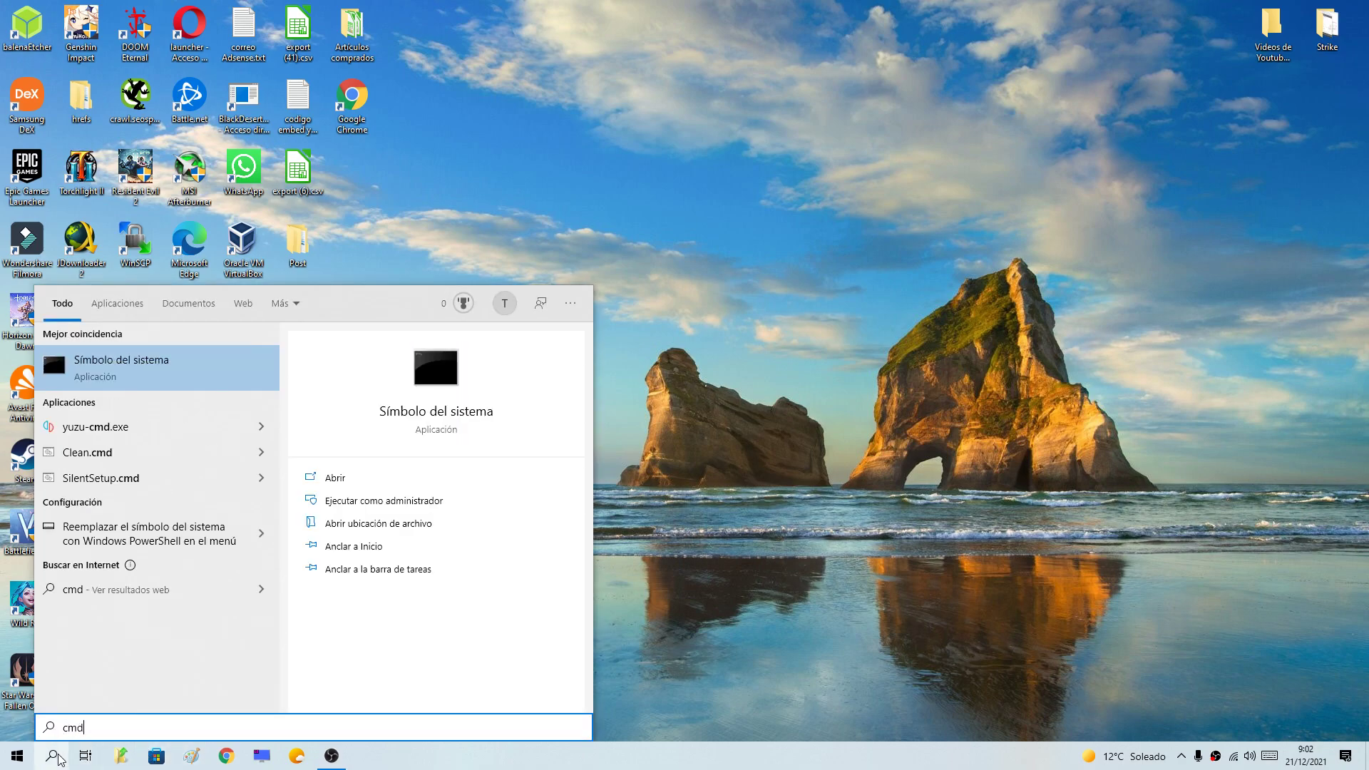
click(53, 344)
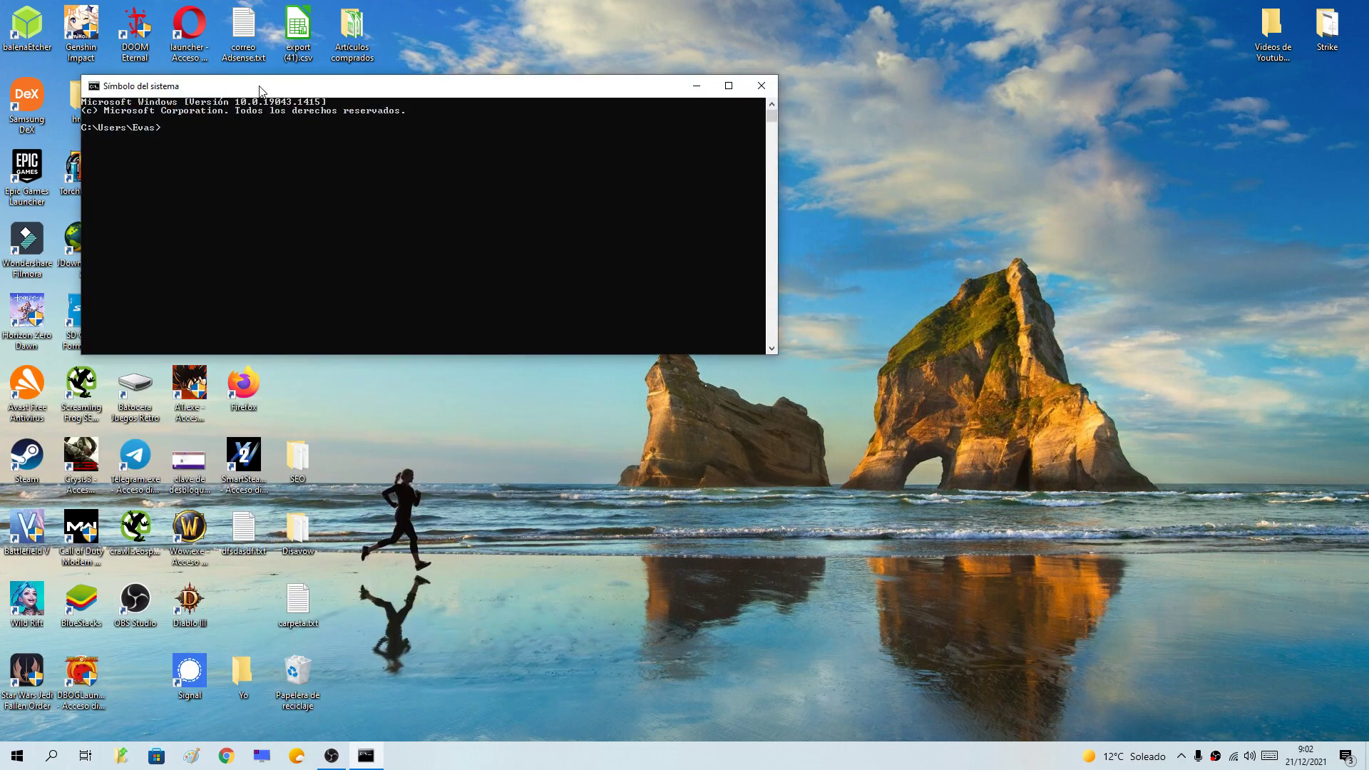
drag(260, 87, 585, 149)
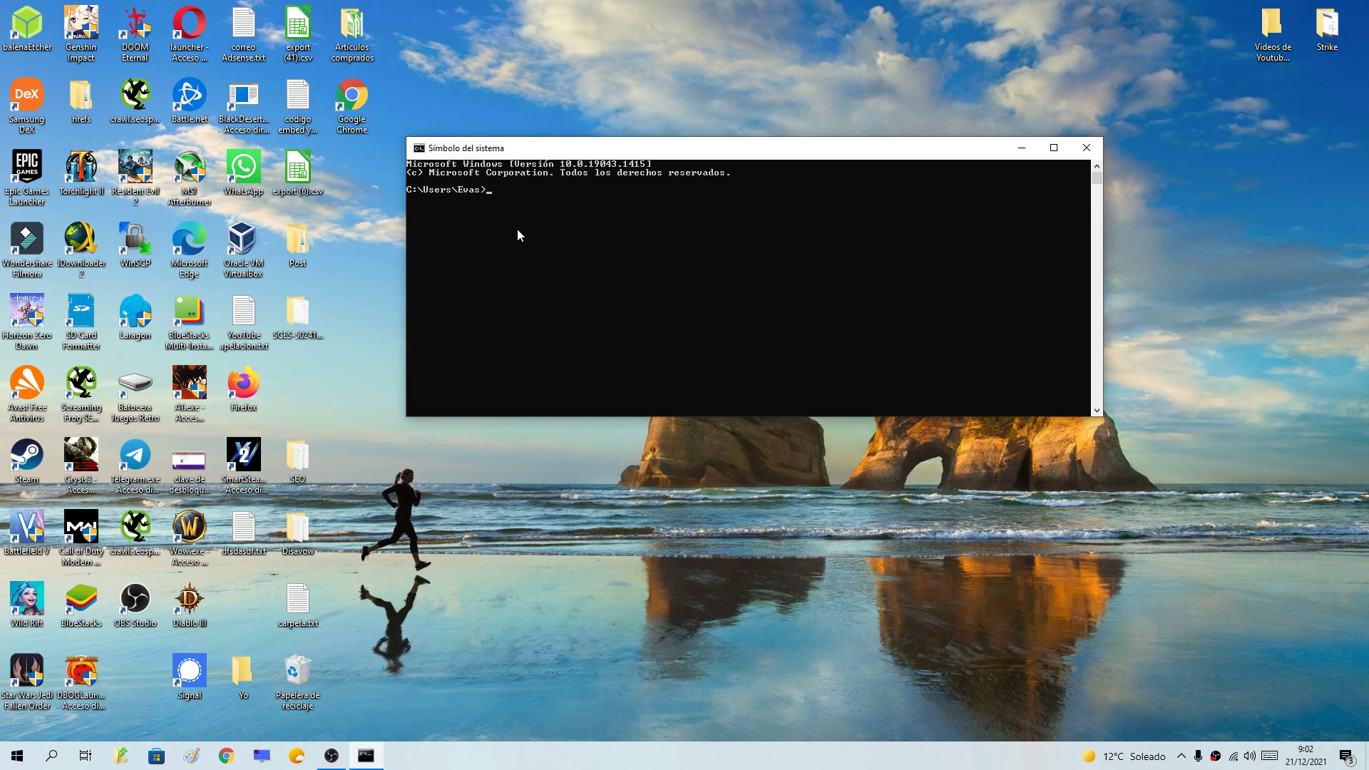
click(1086, 148)
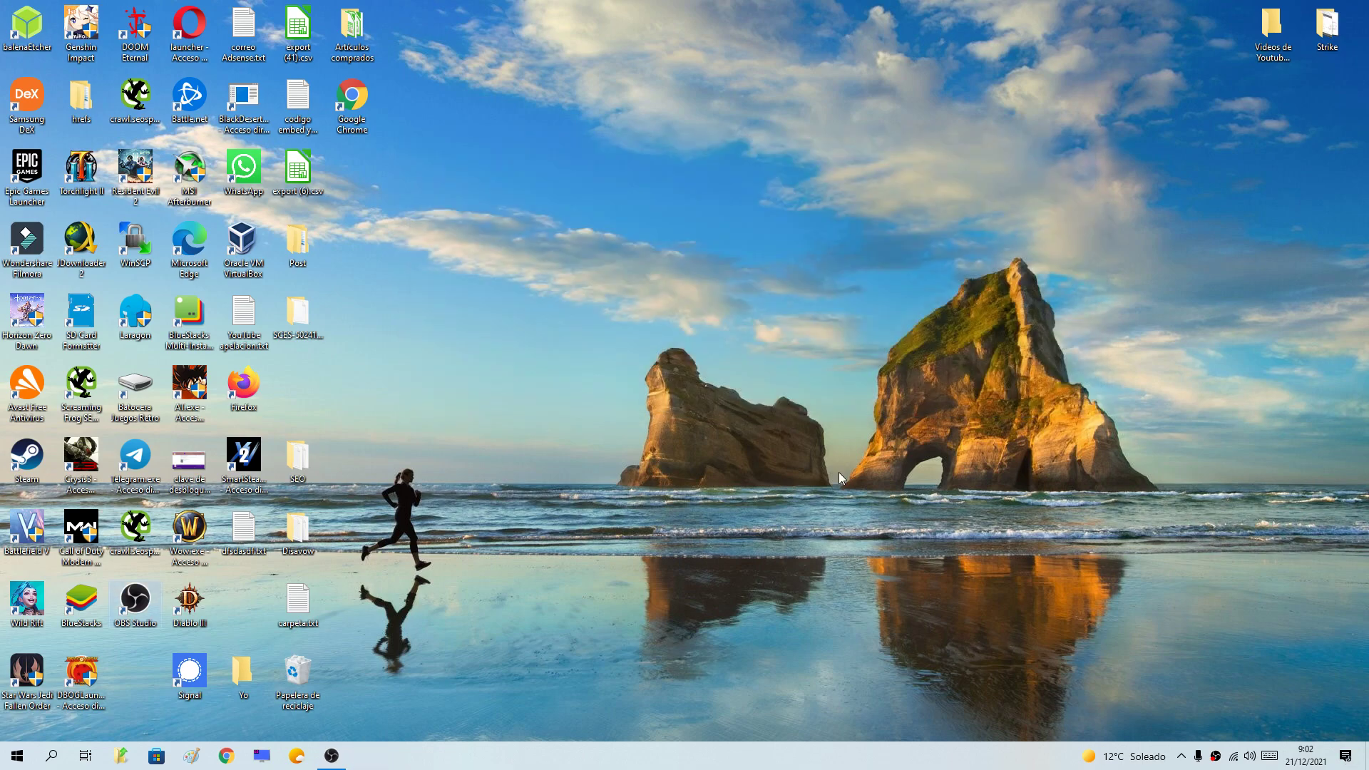
Step: Search Windows for "power", open Windows PowerShell to view its console window, and close it
click(45, 762)
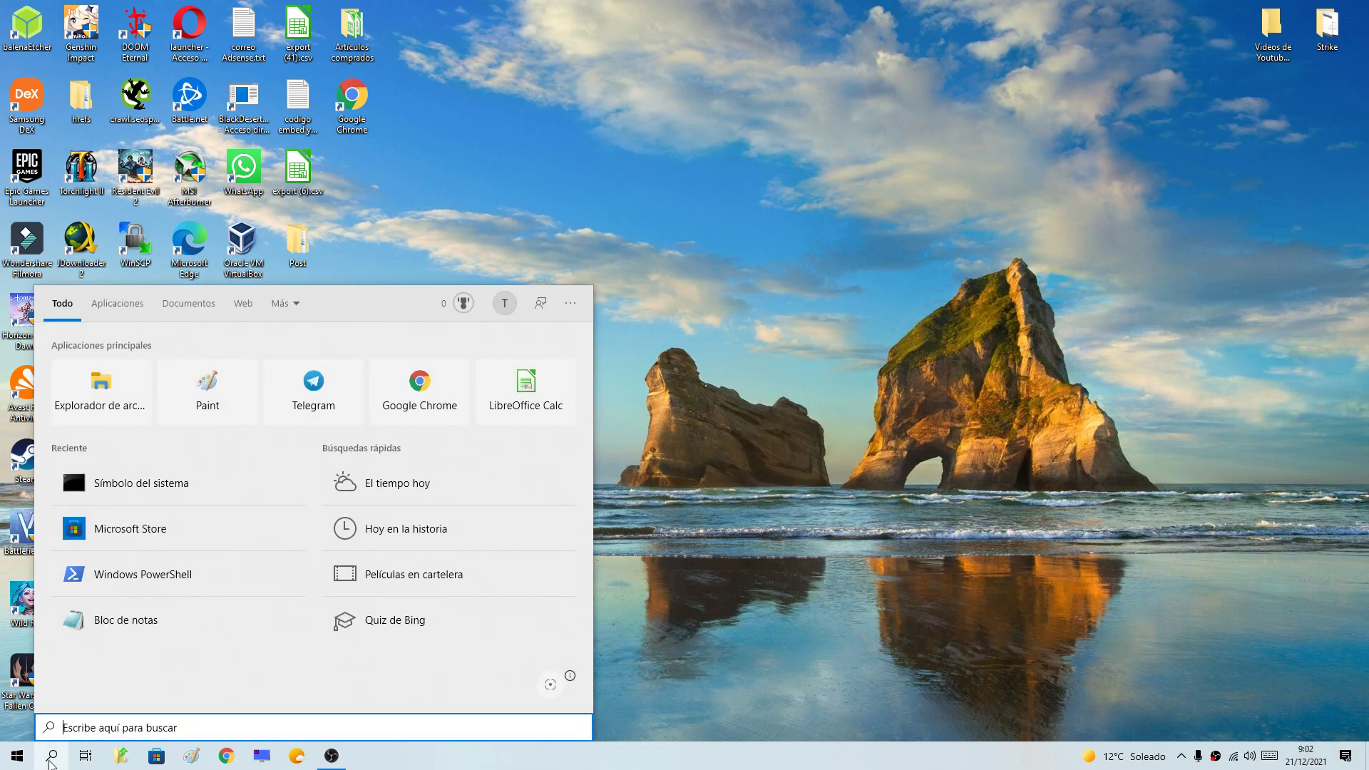
text(power)
key(Return)
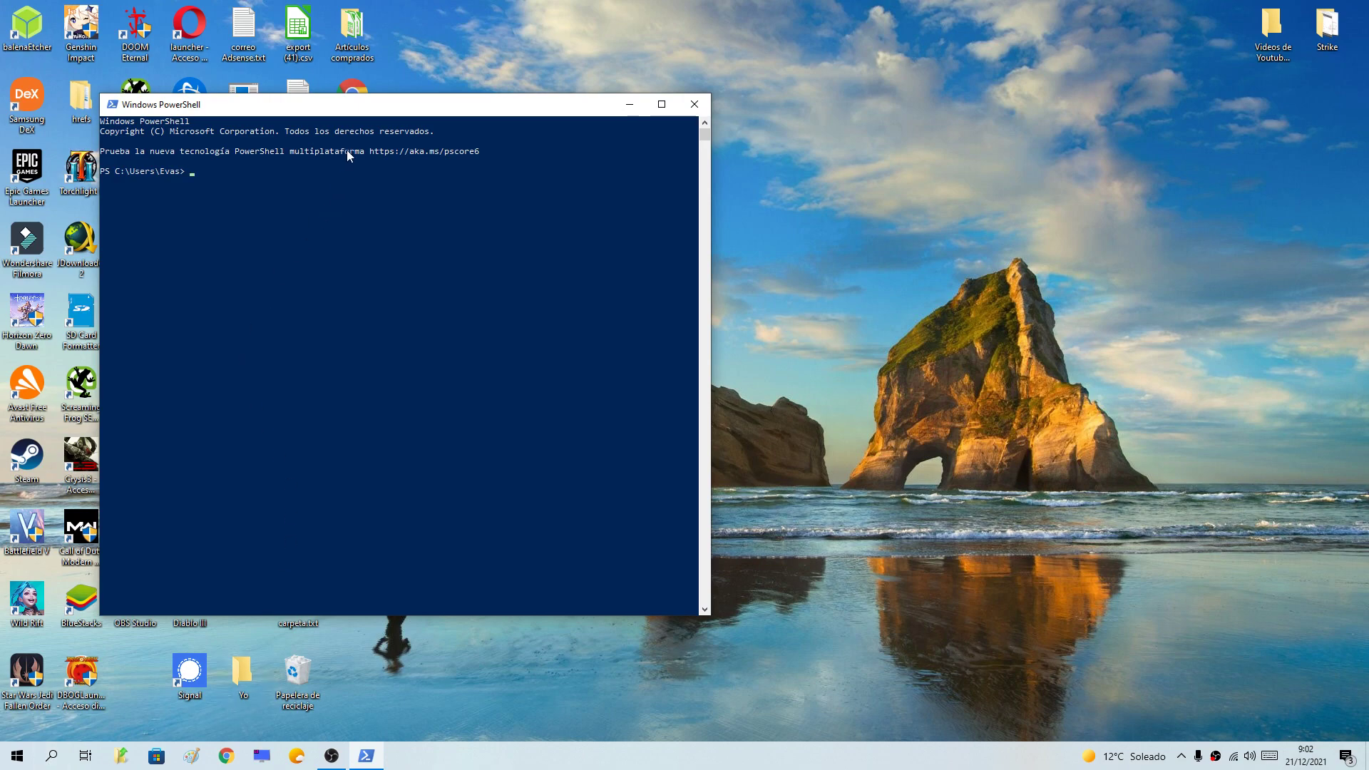
drag(363, 110, 659, 119)
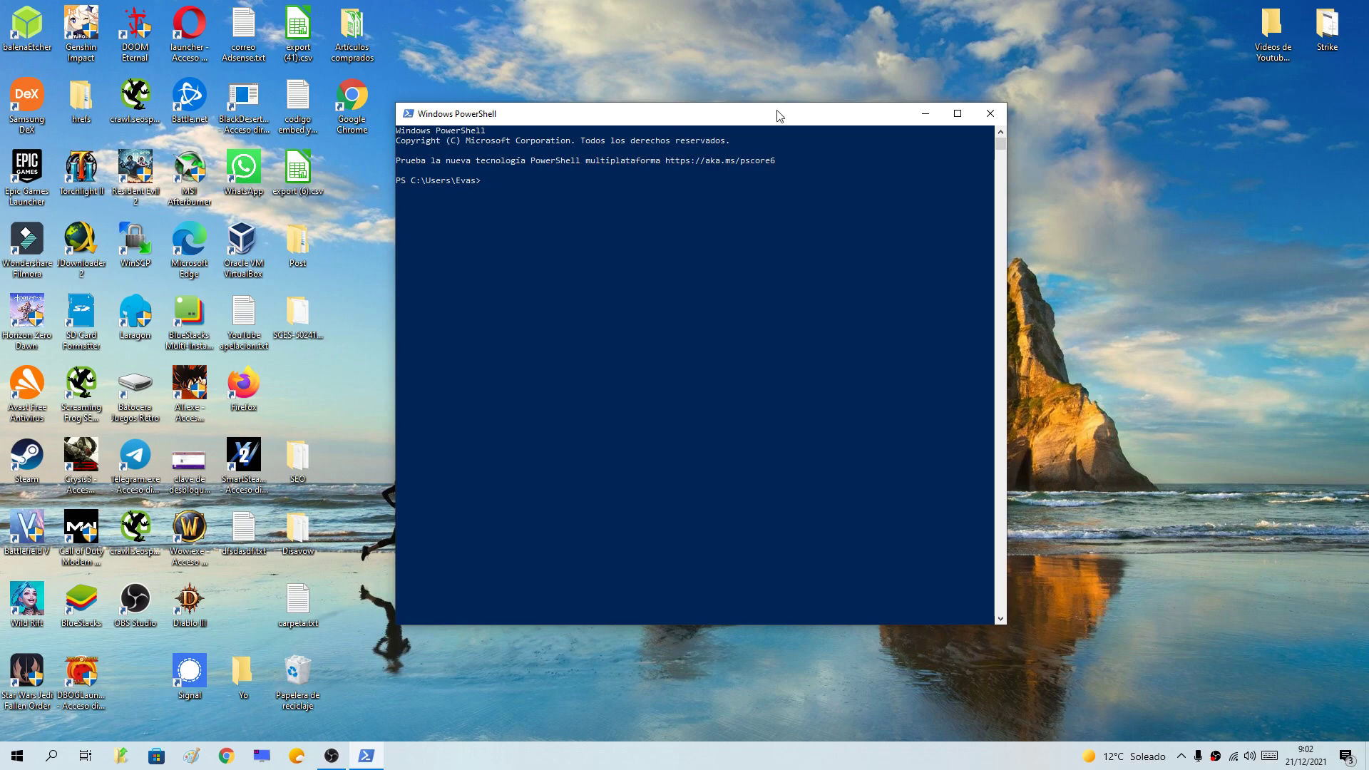
click(990, 113)
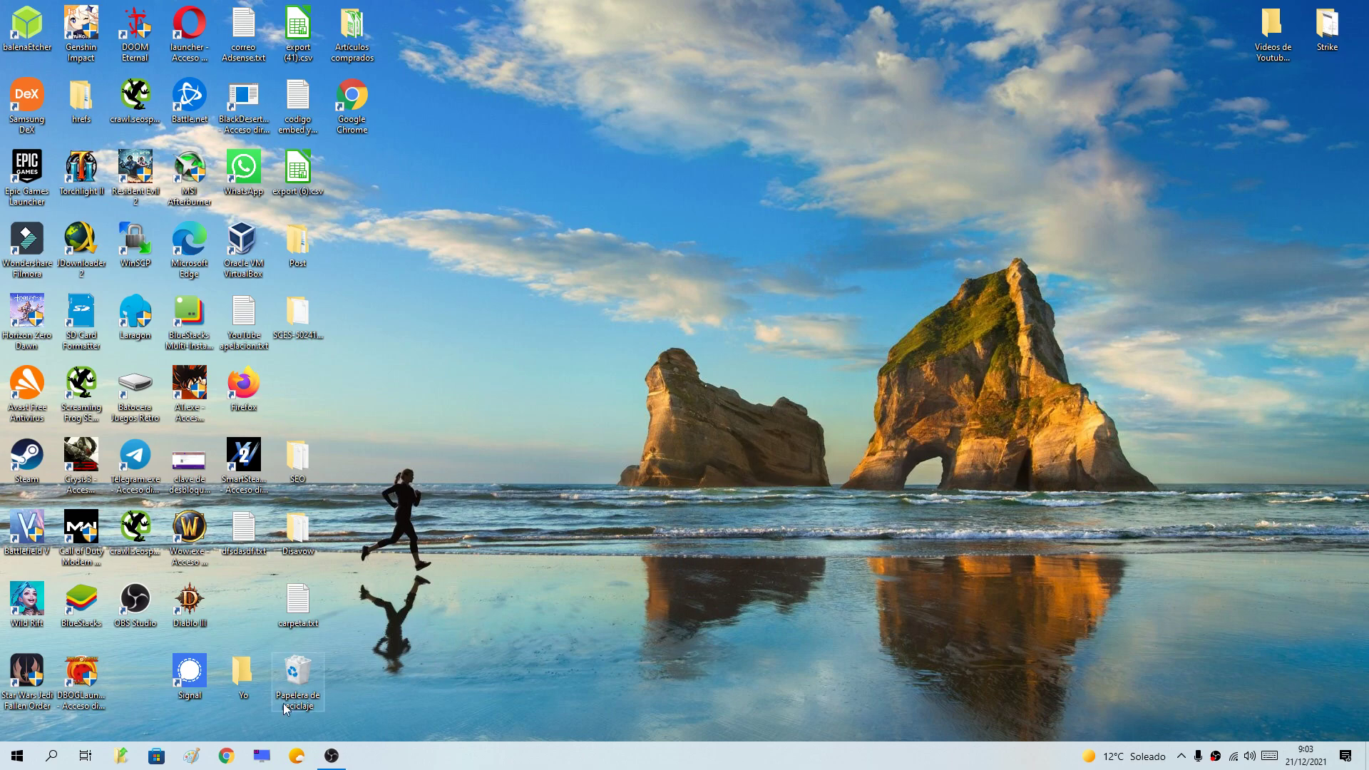
Step: Search Windows for "microsoft store" and open the Microsoft Store app
click(50, 757)
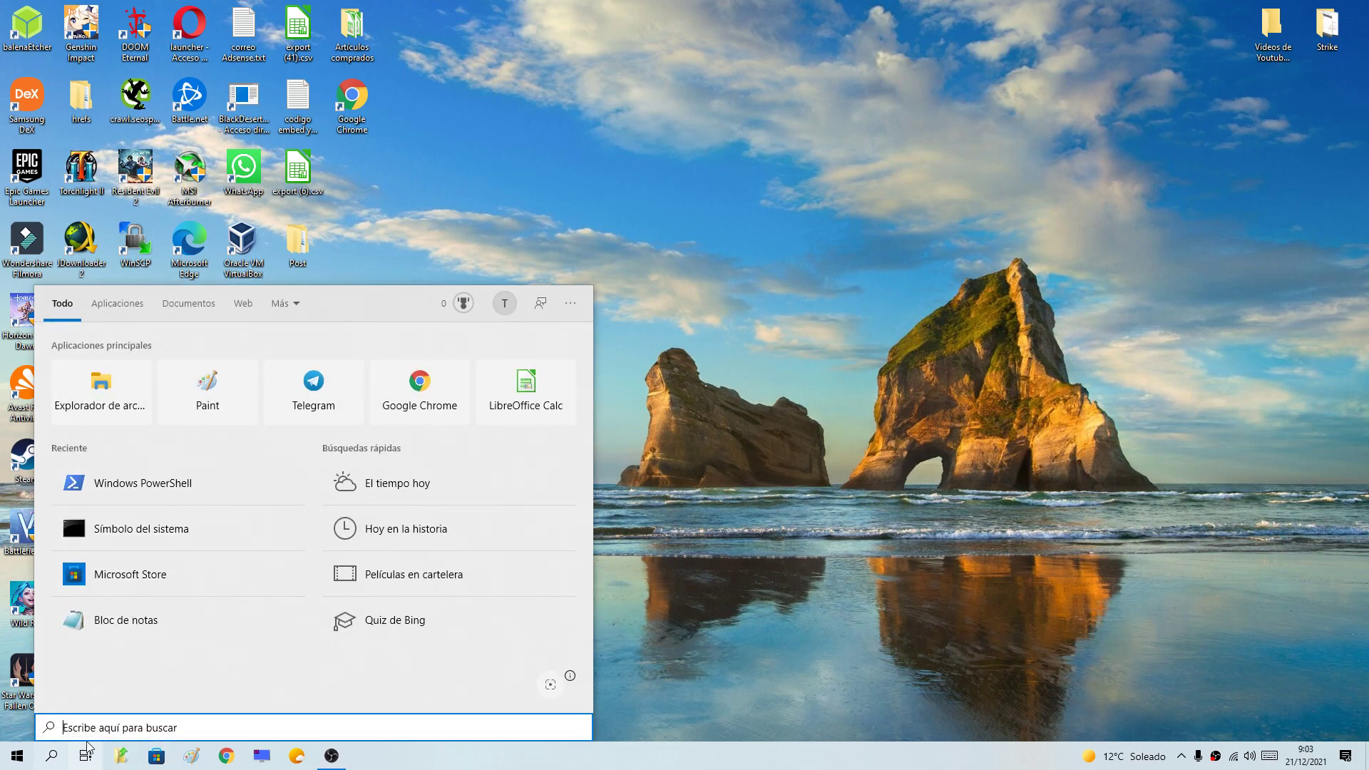
text(micr)
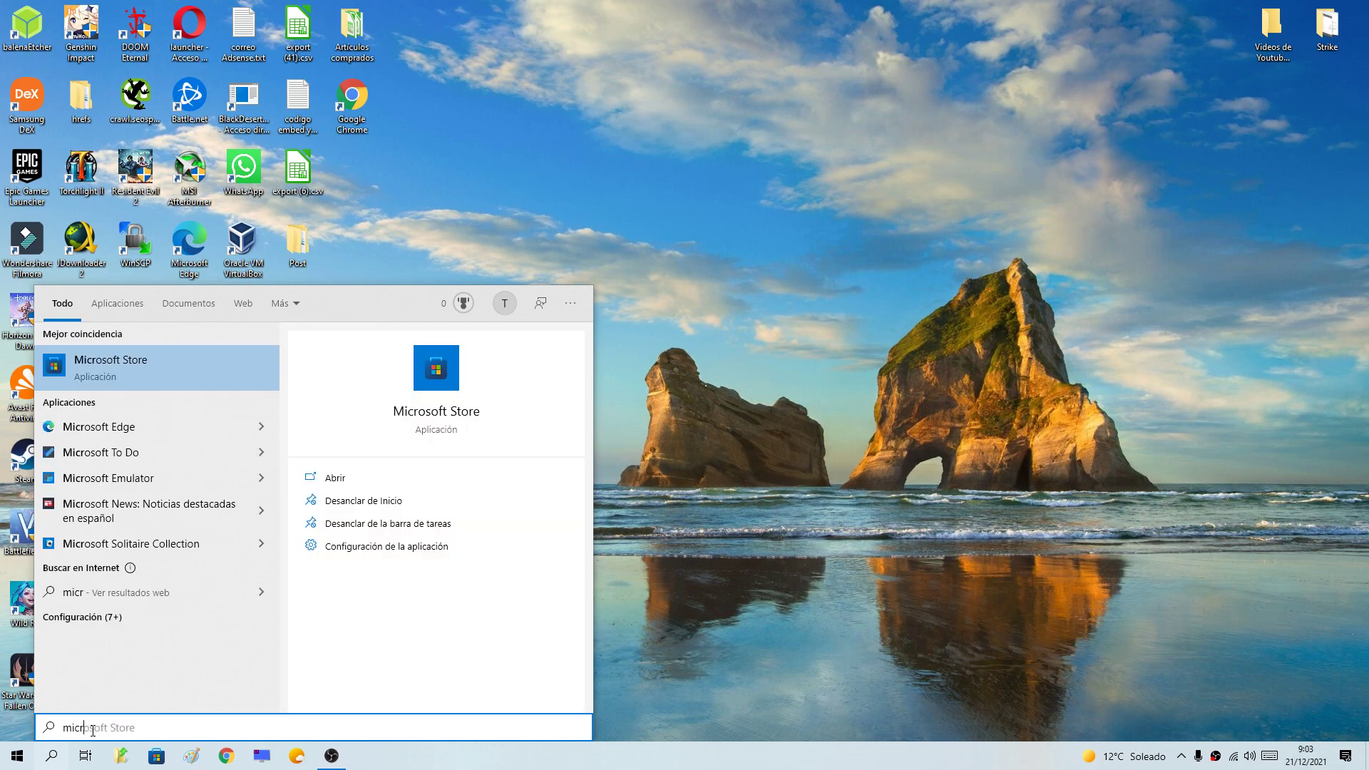
text(os)
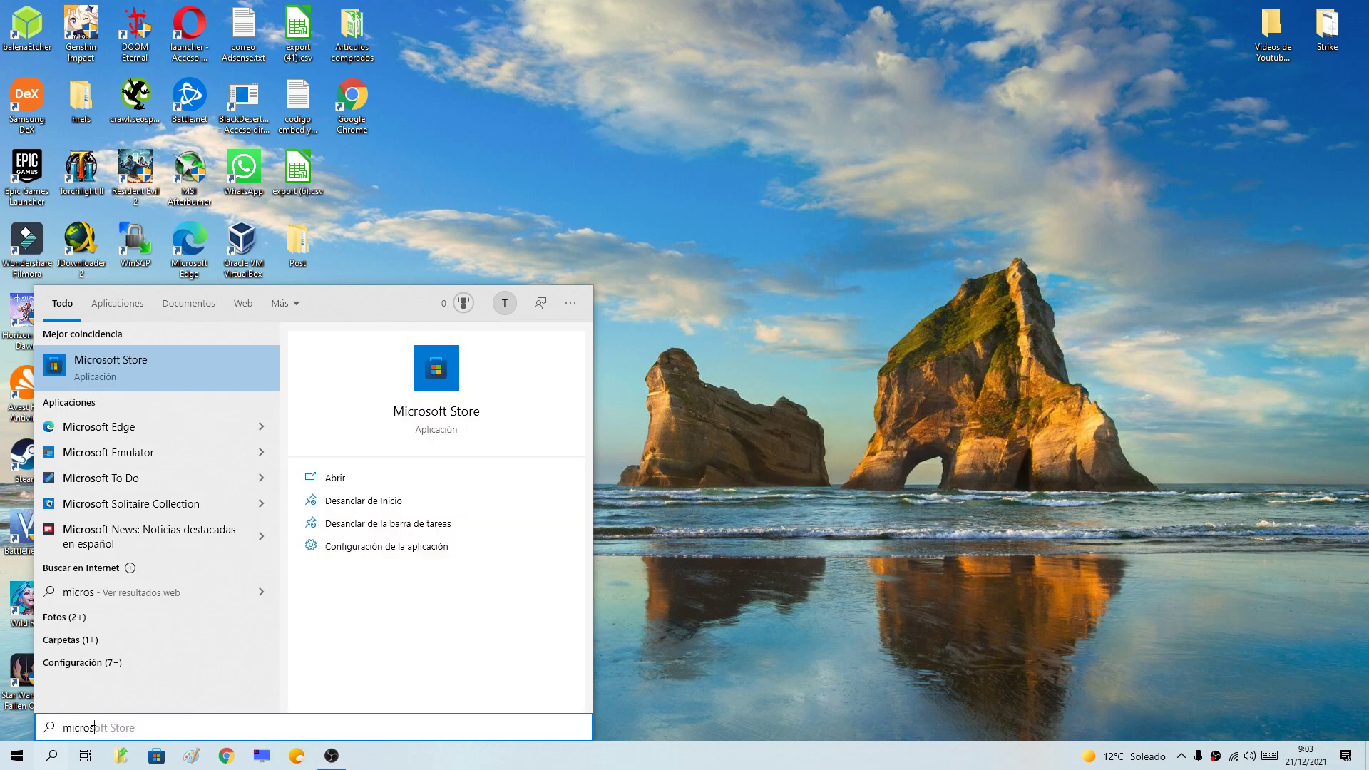
text(oft store)
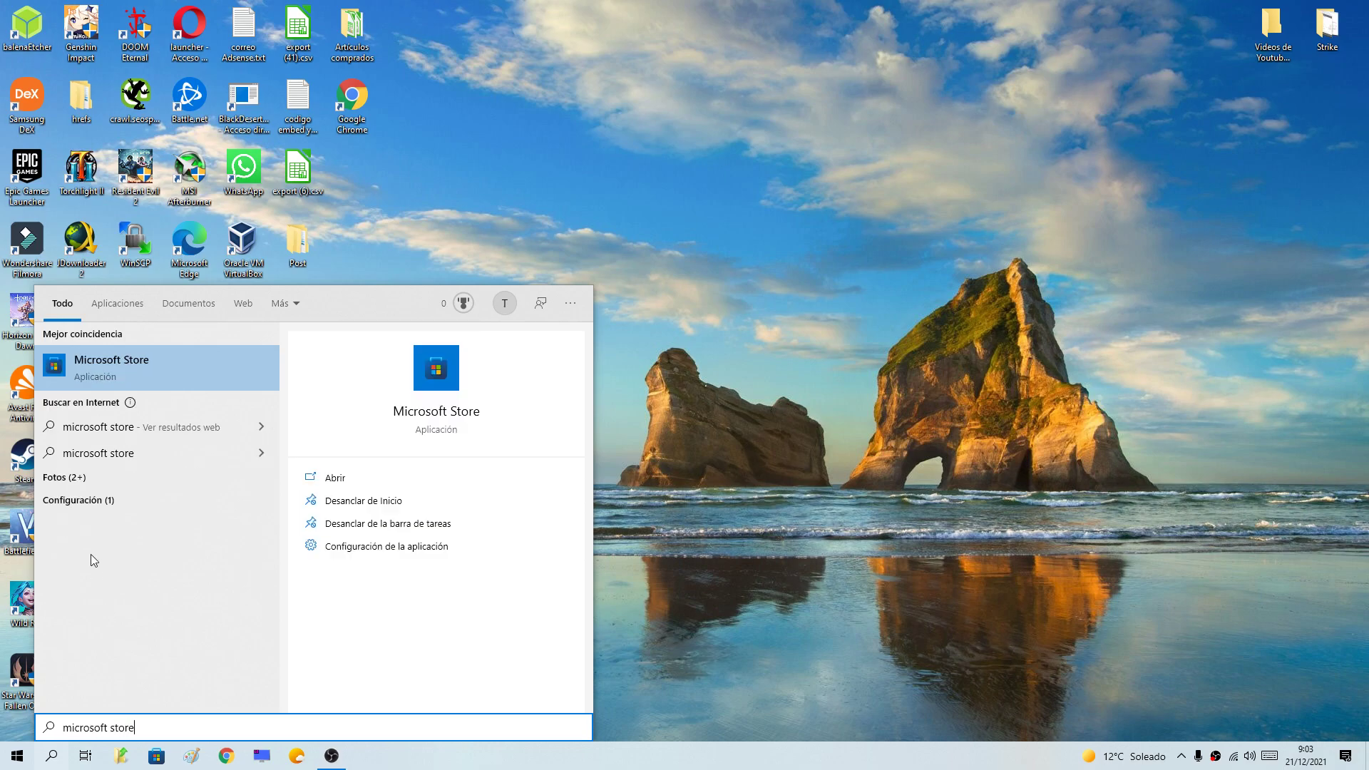
click(164, 370)
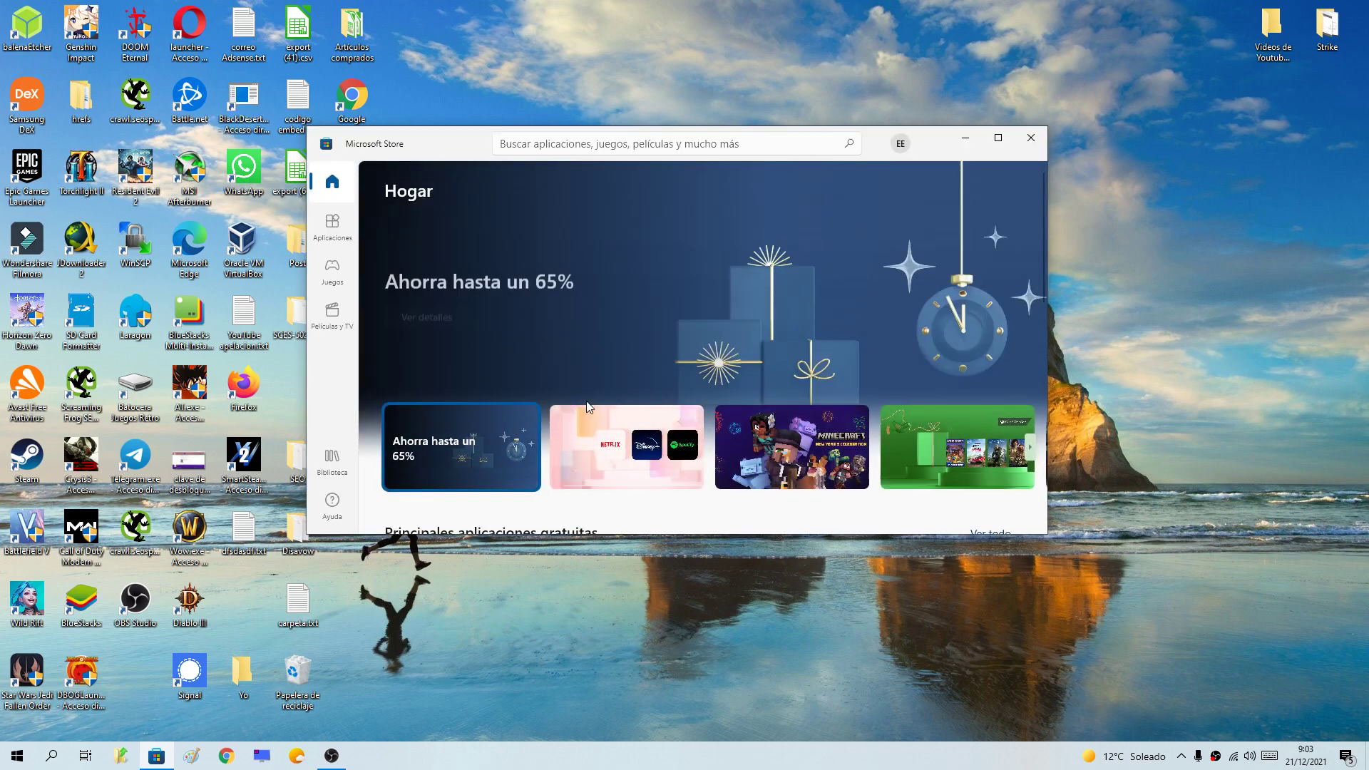
Step: Search the store for "windows terminal" and install the Windows Terminal app
click(540, 146)
text(windows terminal)
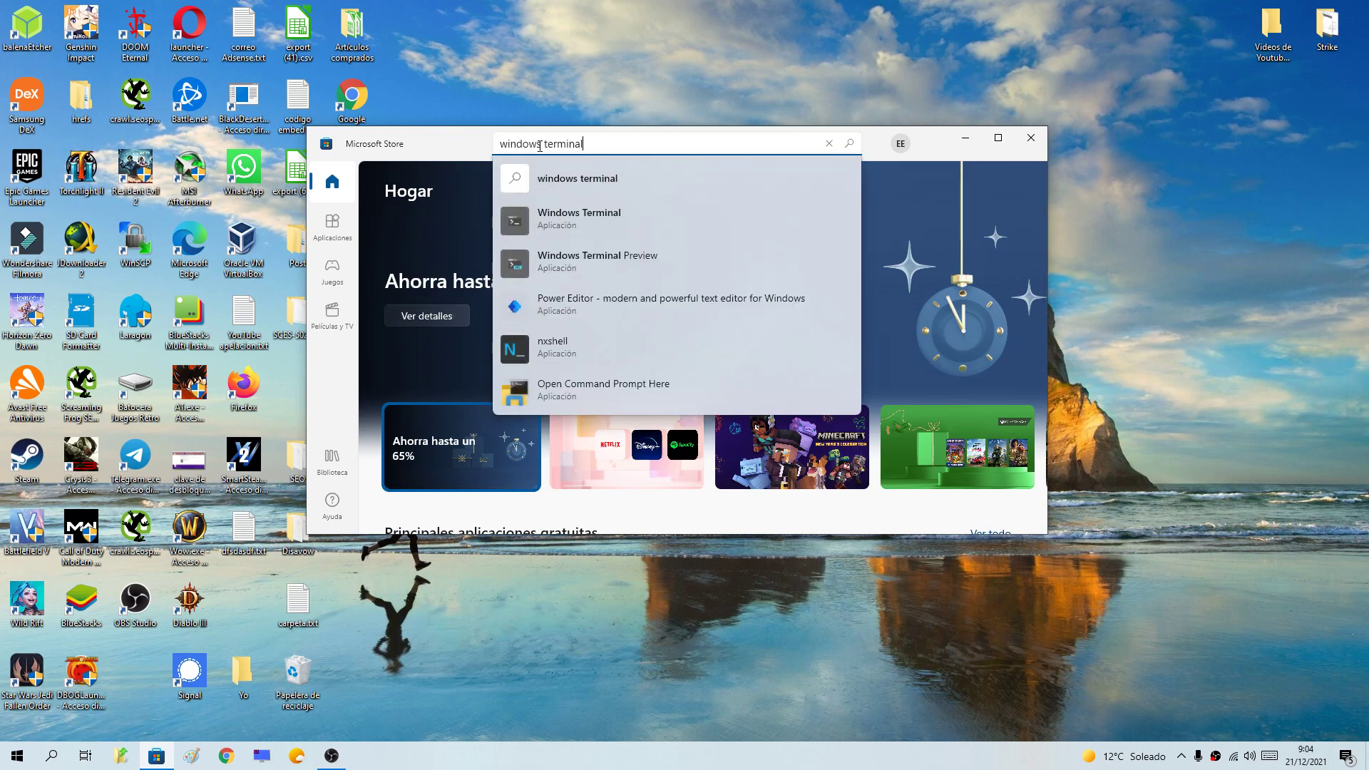
click(850, 145)
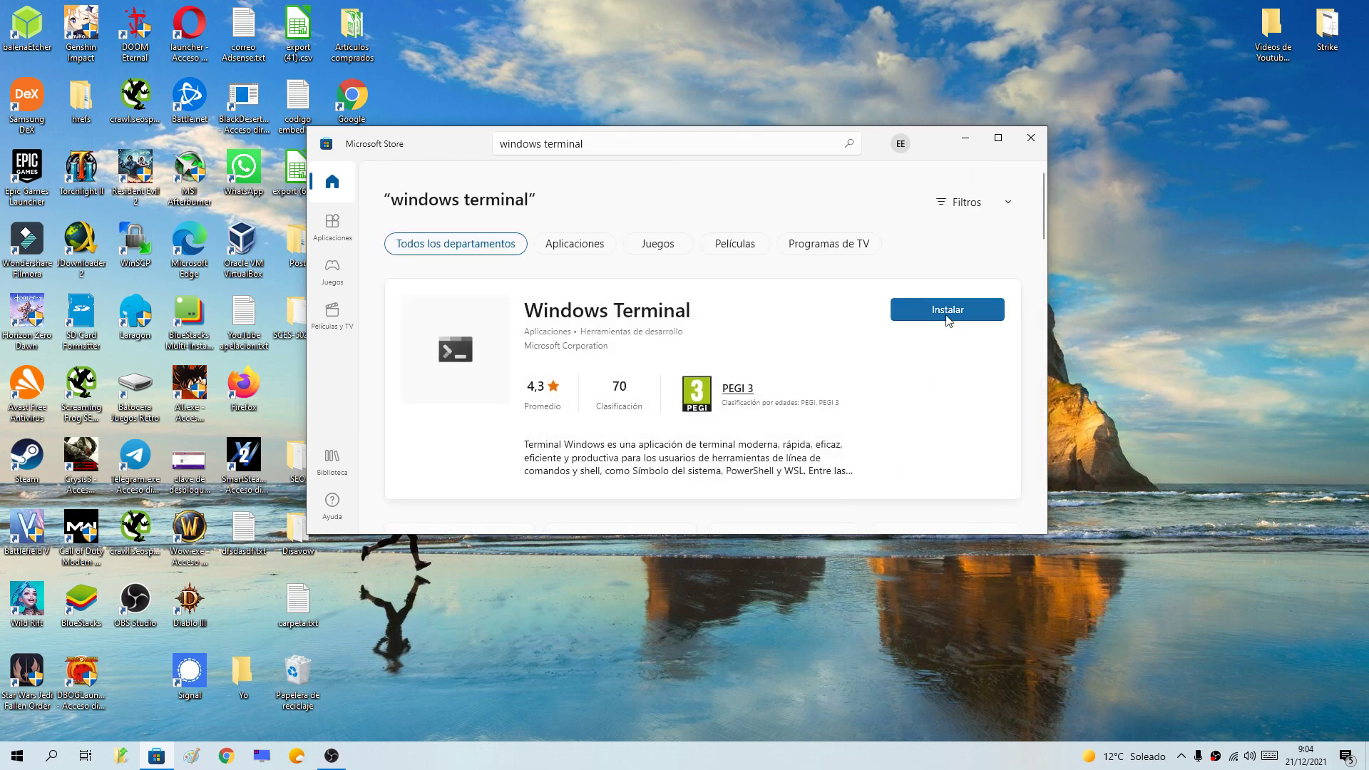
click(947, 318)
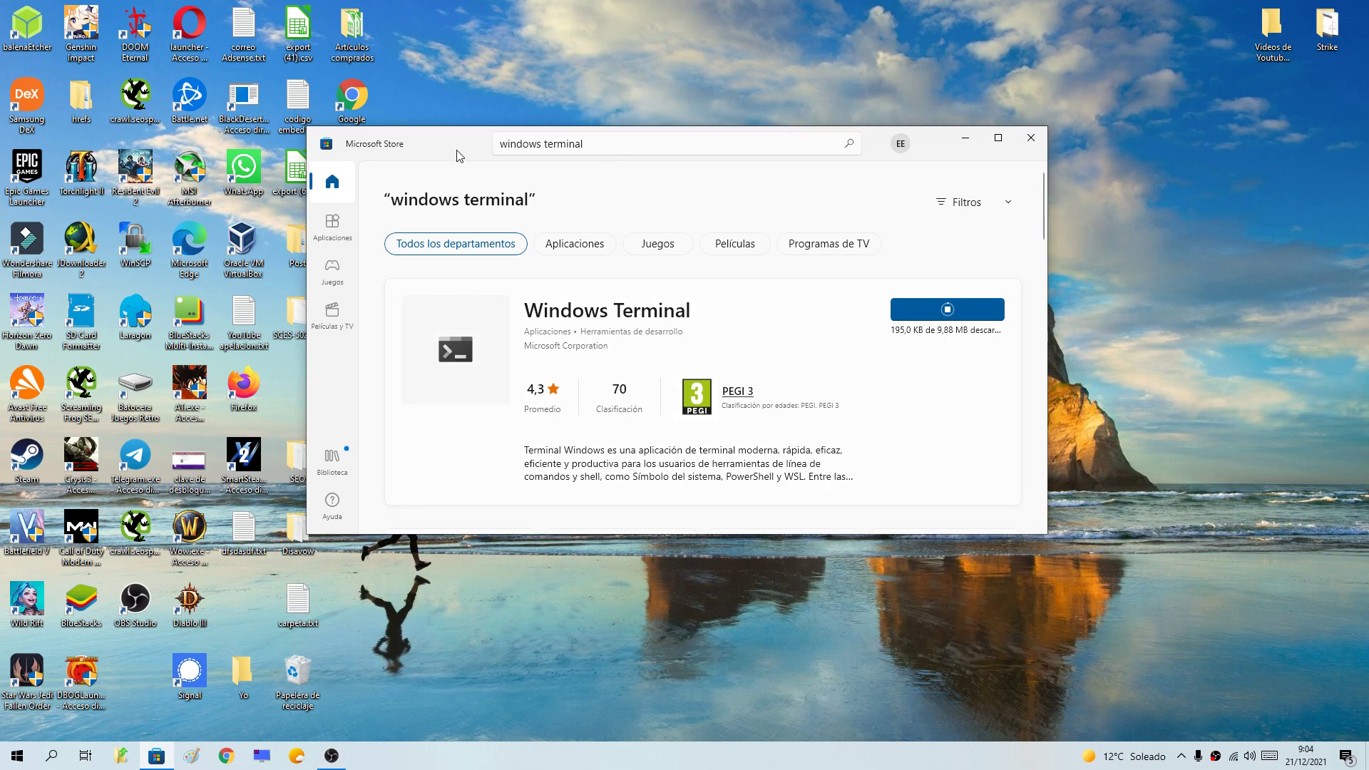
drag(455, 149, 478, 148)
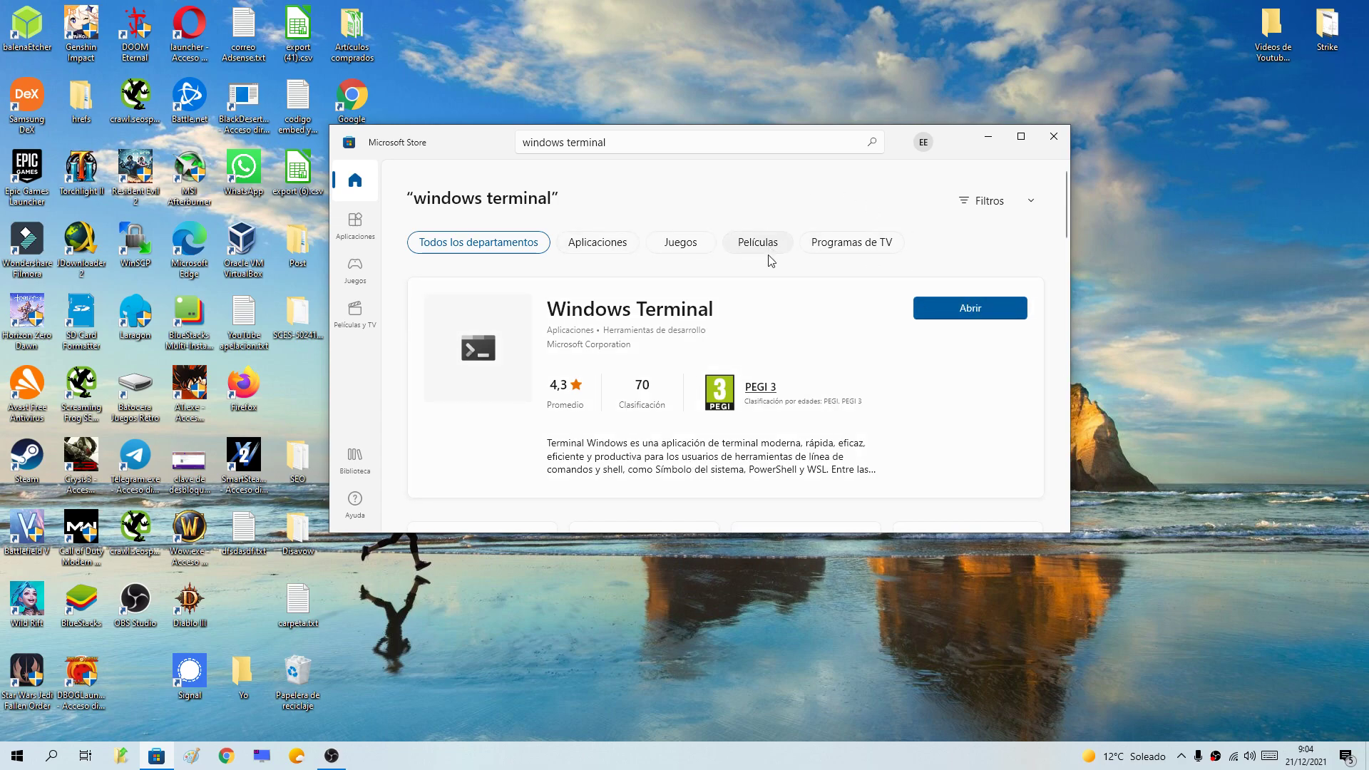
Step: Launch the newly installed Windows Terminal from its store entry to check it, and close both the terminal and the store
click(941, 309)
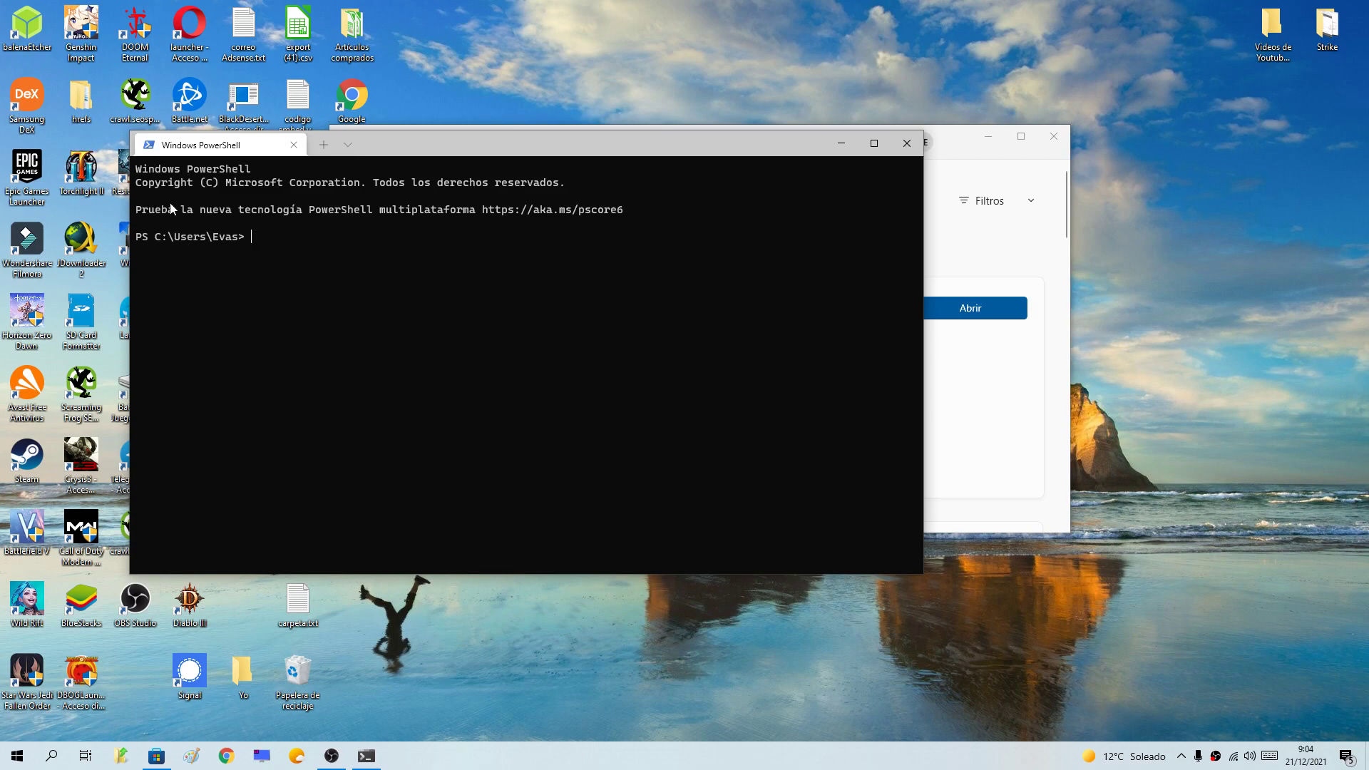
click(904, 145)
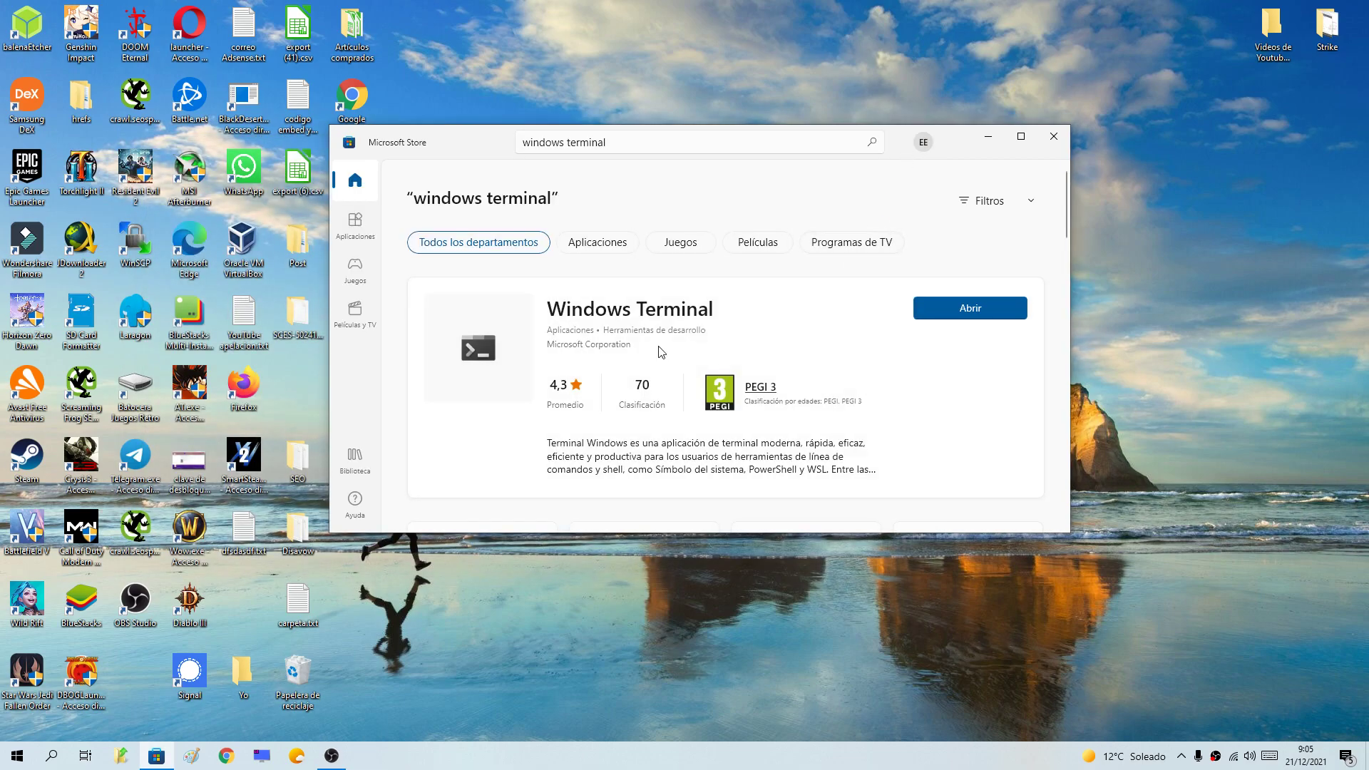
click(1053, 136)
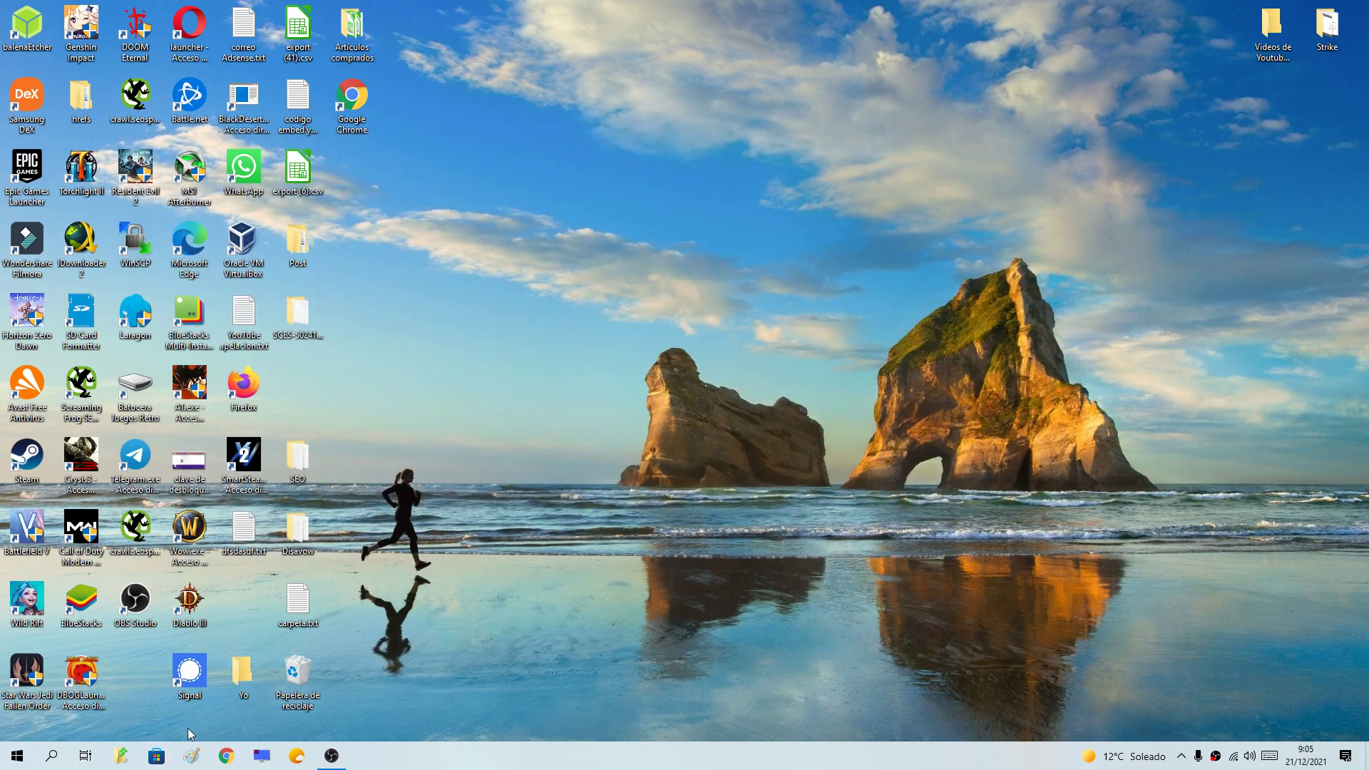
Step: Search Windows for "windows terminal", open Windows Terminal, and move its window toward the middle of the desktop
click(53, 757)
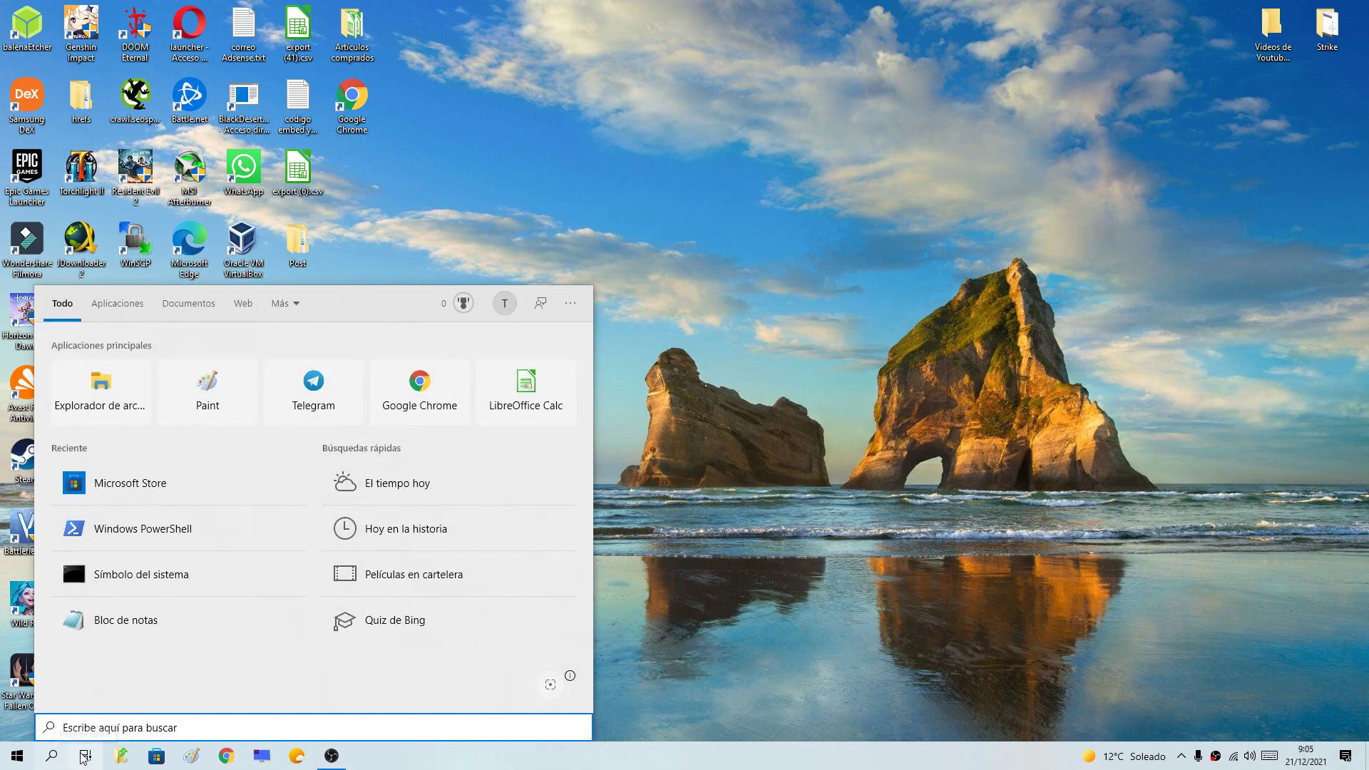
text(window)
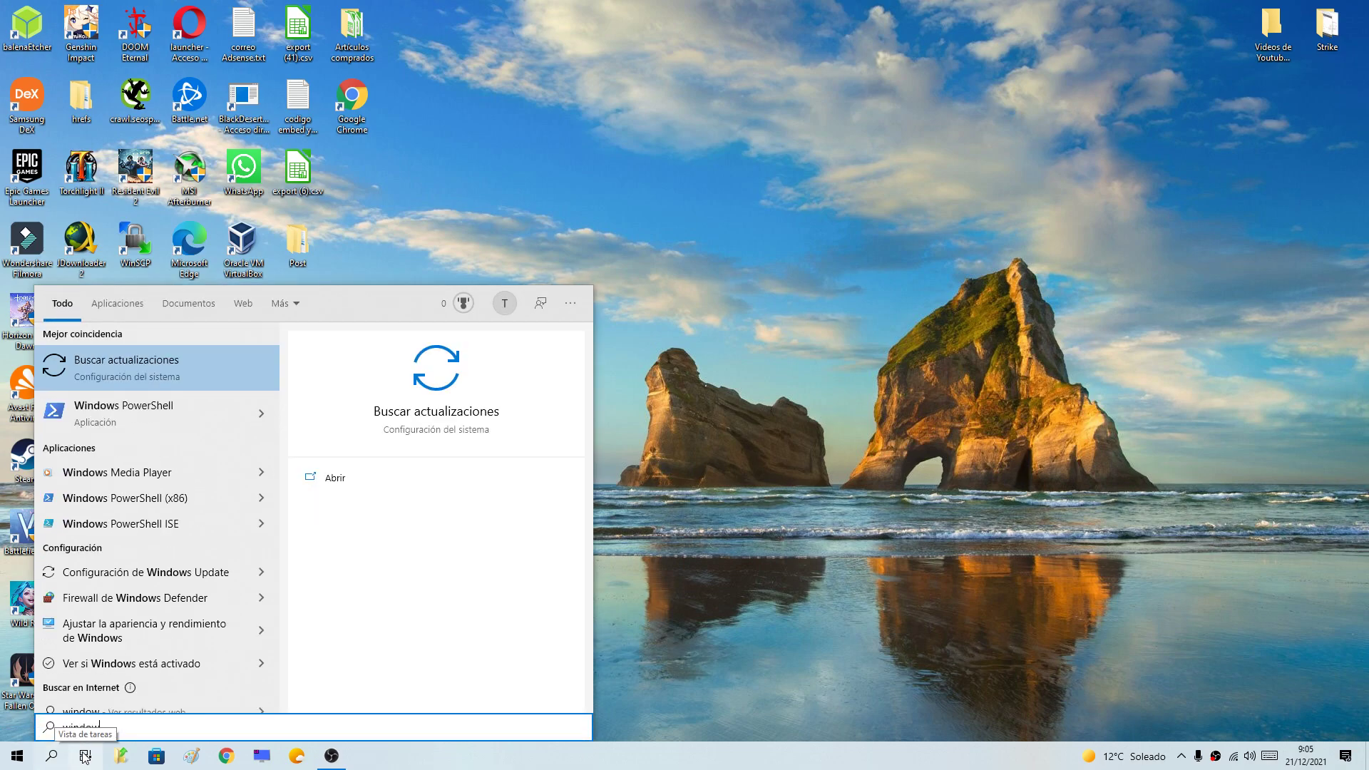
text(s terminal)
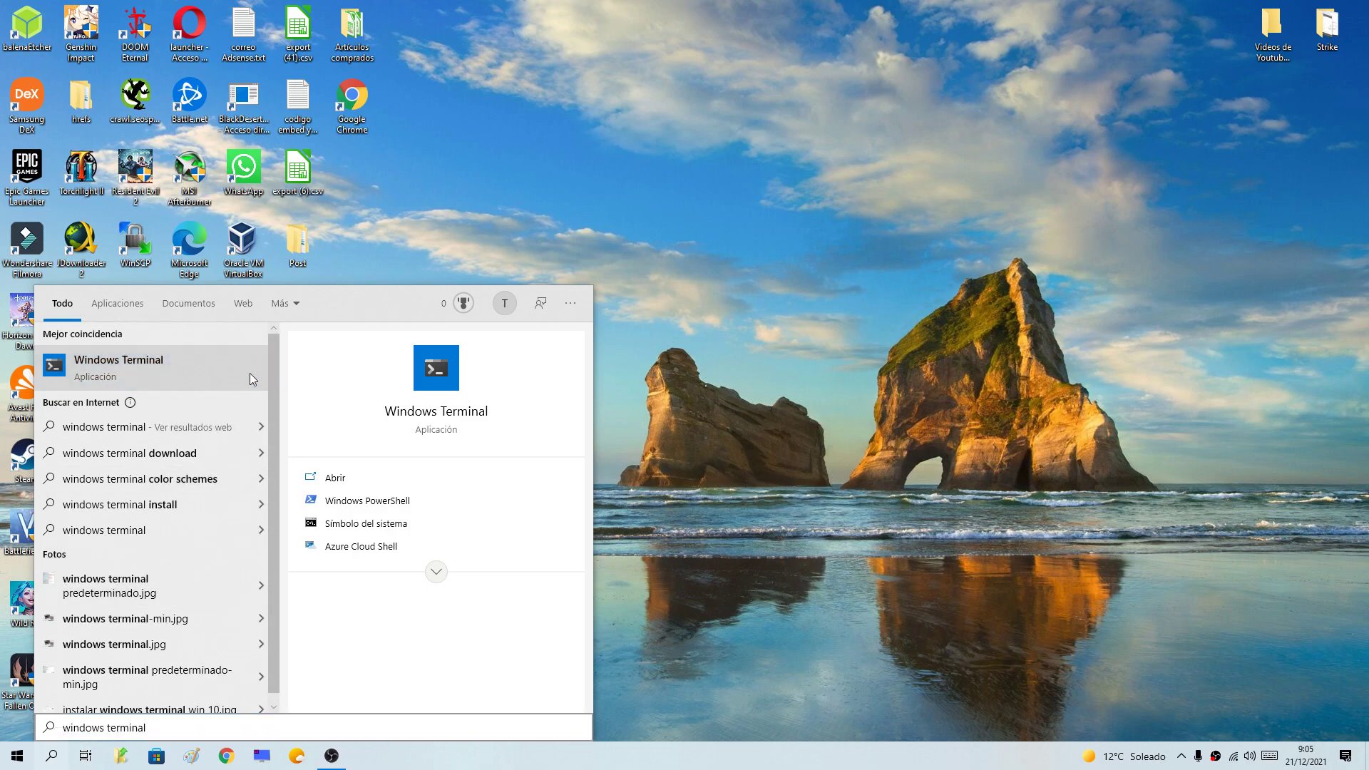
click(211, 374)
drag(592, 164, 774, 168)
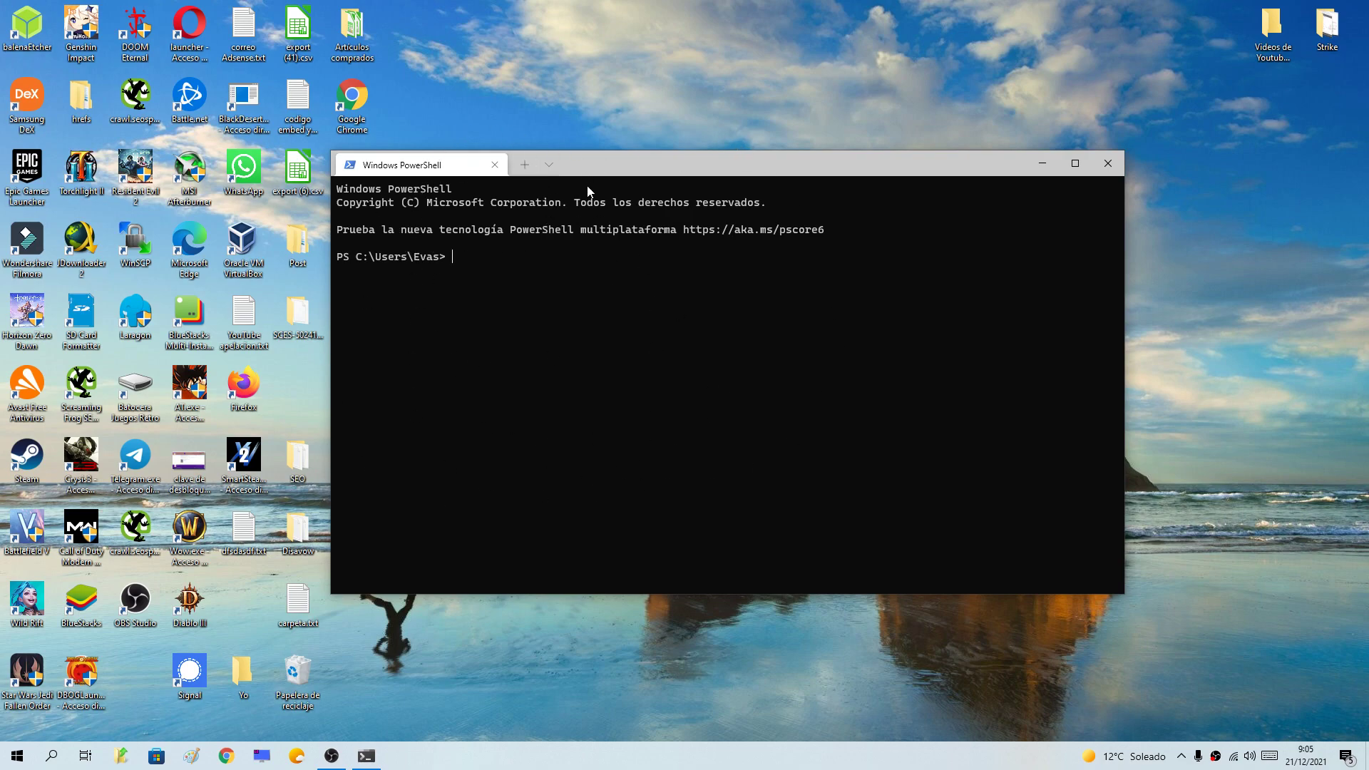
Step: Choose Windows PowerShell as the terminal's default profile, save the configuration, and close the settings and Windows Terminal
click(553, 171)
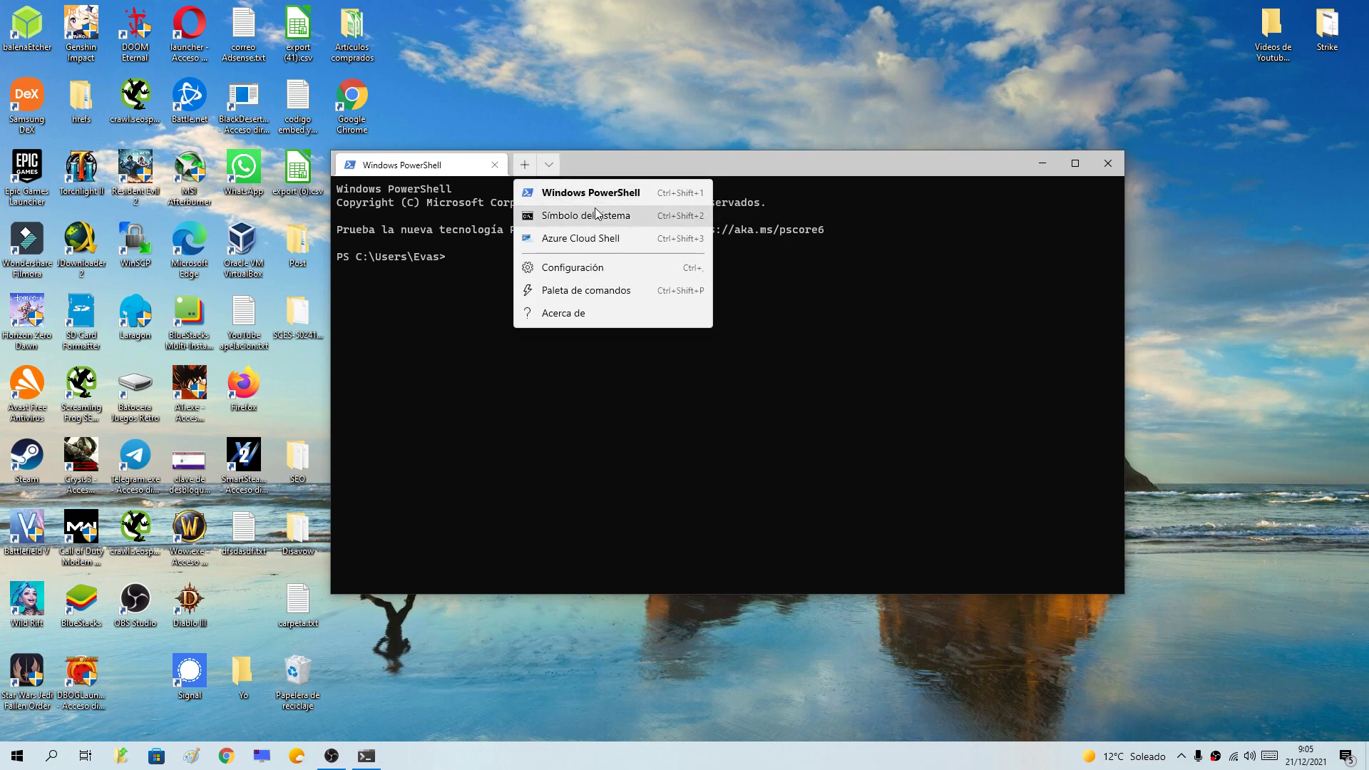
click(561, 271)
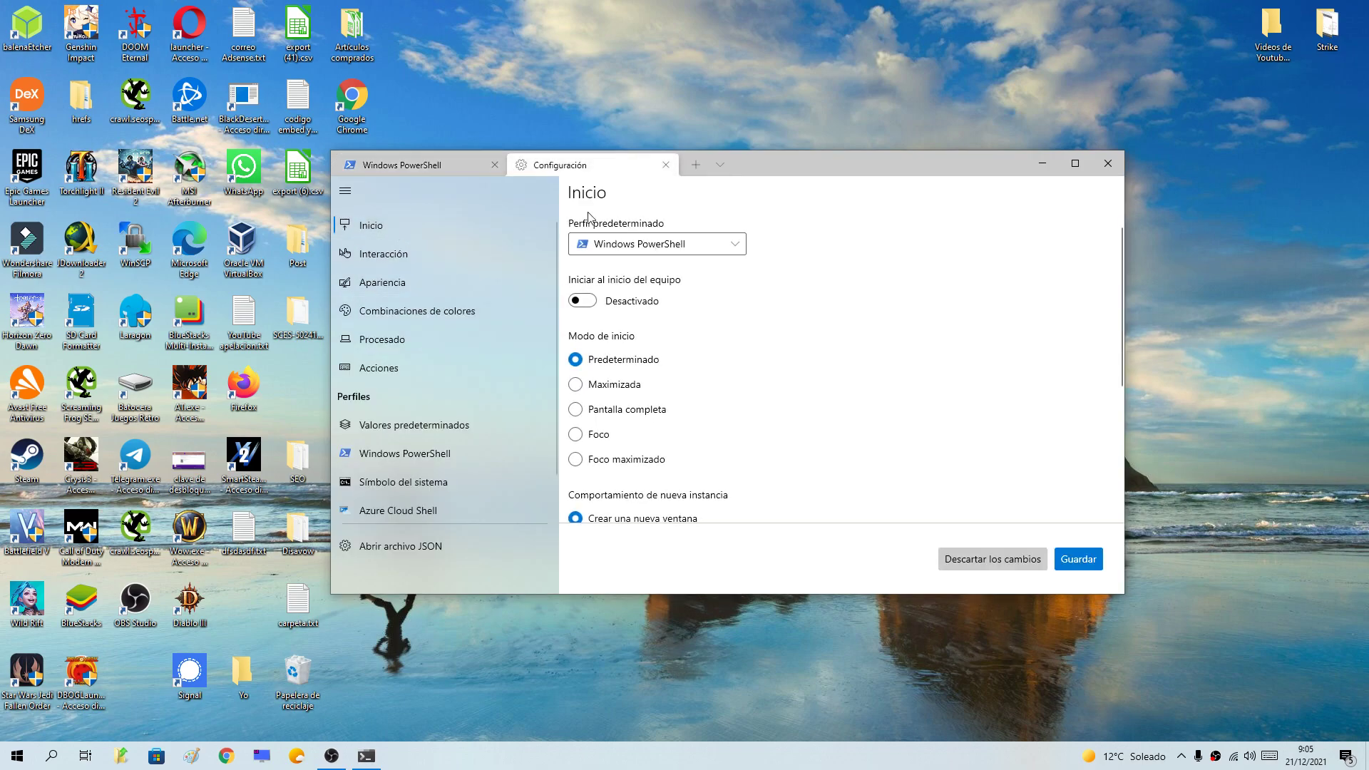
click(695, 243)
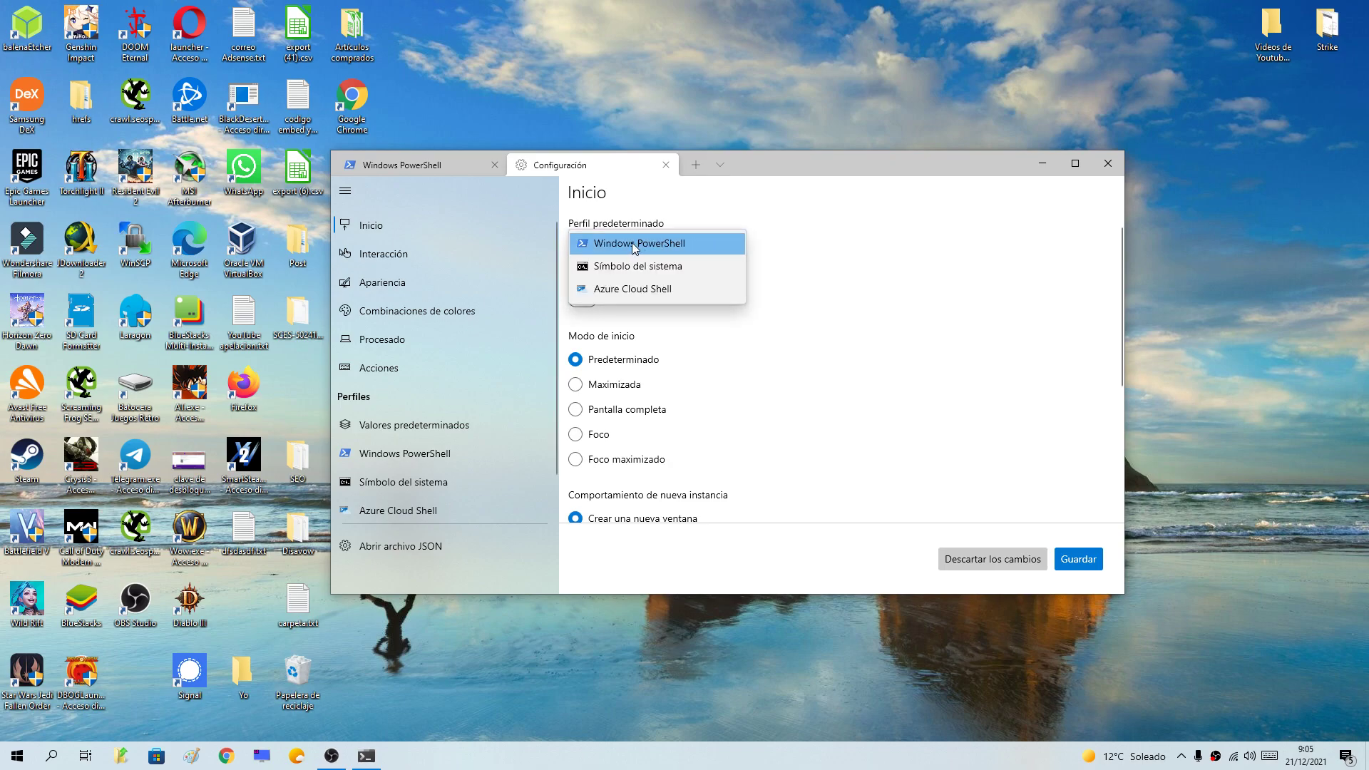
click(631, 243)
click(665, 247)
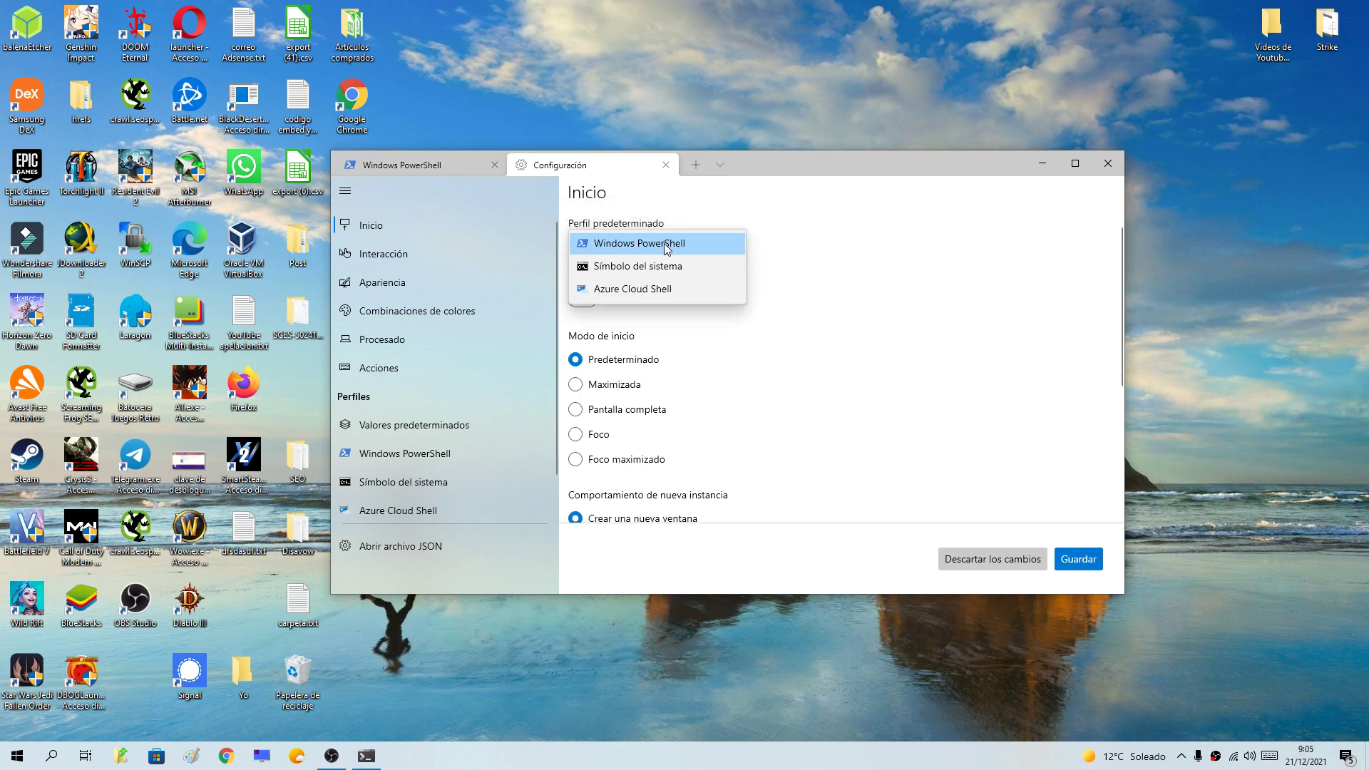
click(652, 242)
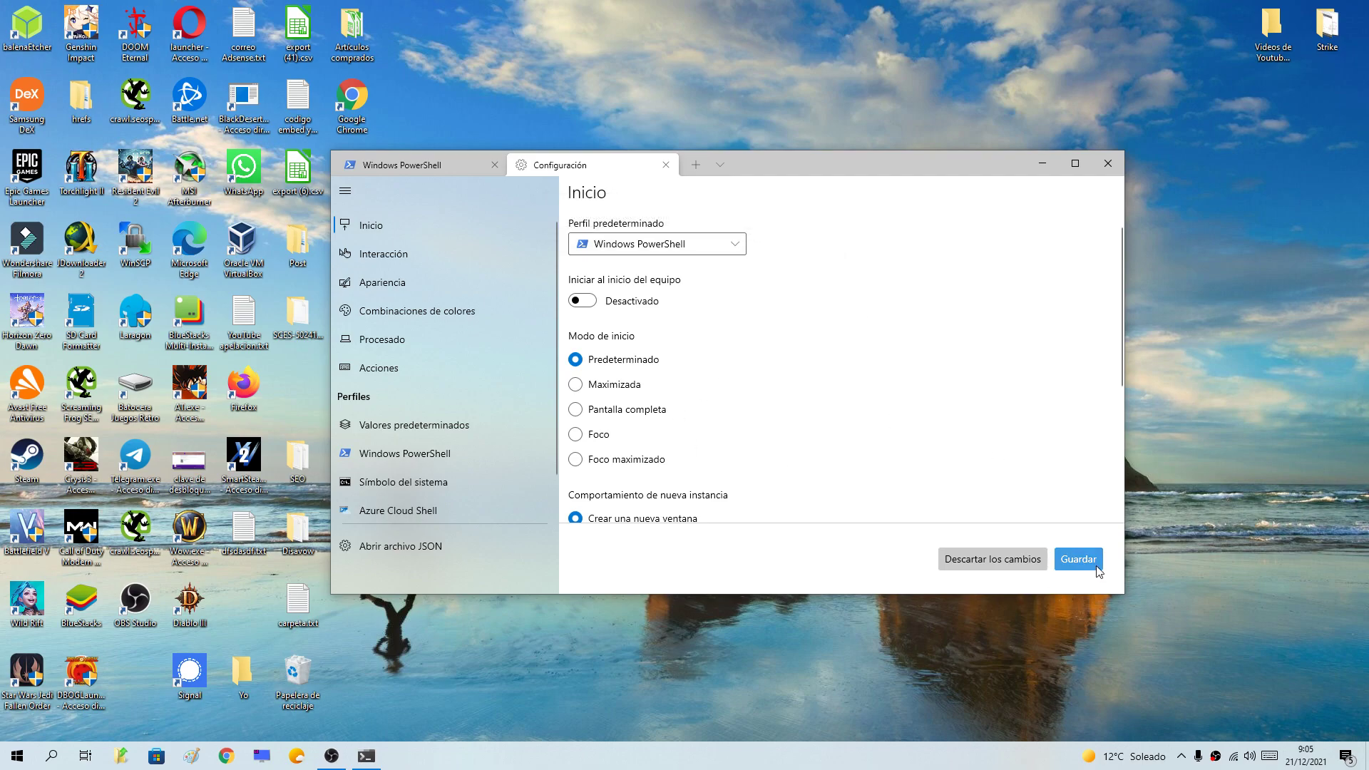
click(1078, 559)
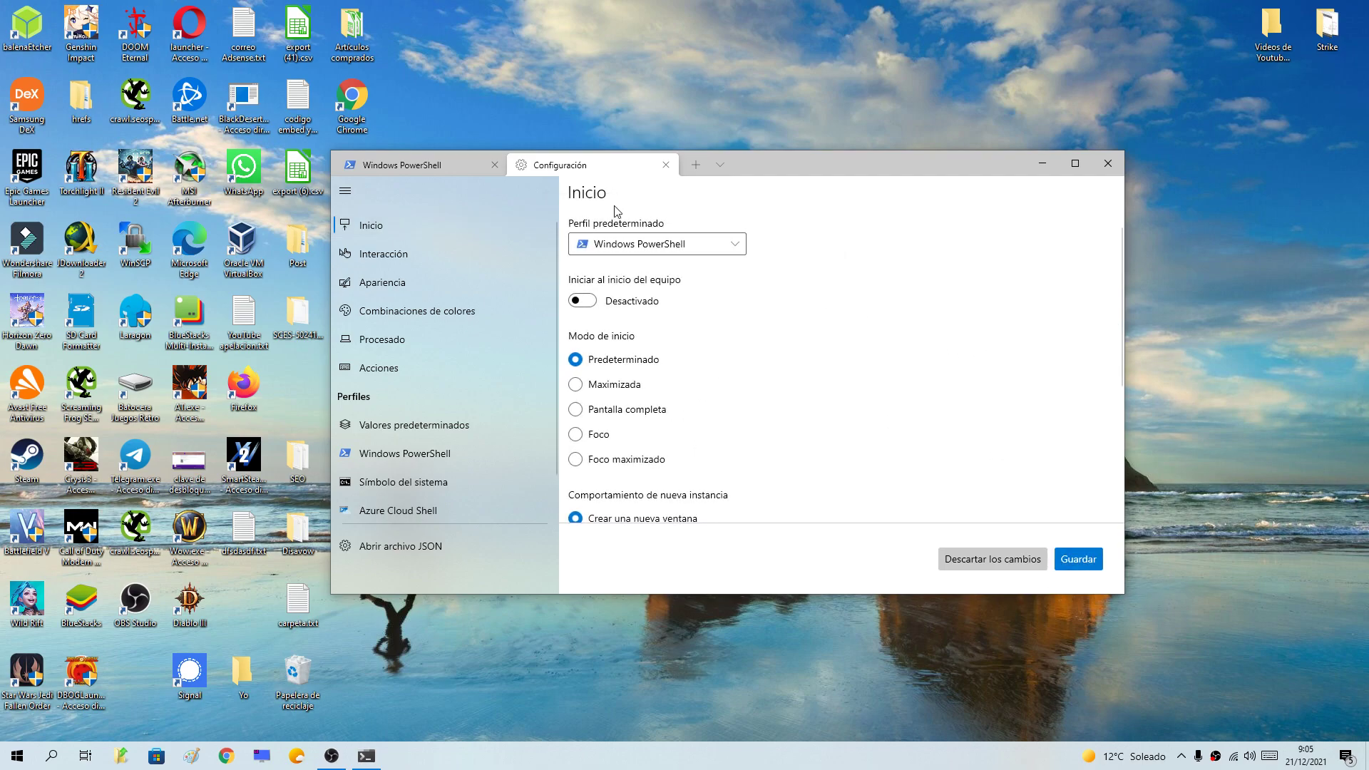
click(665, 164)
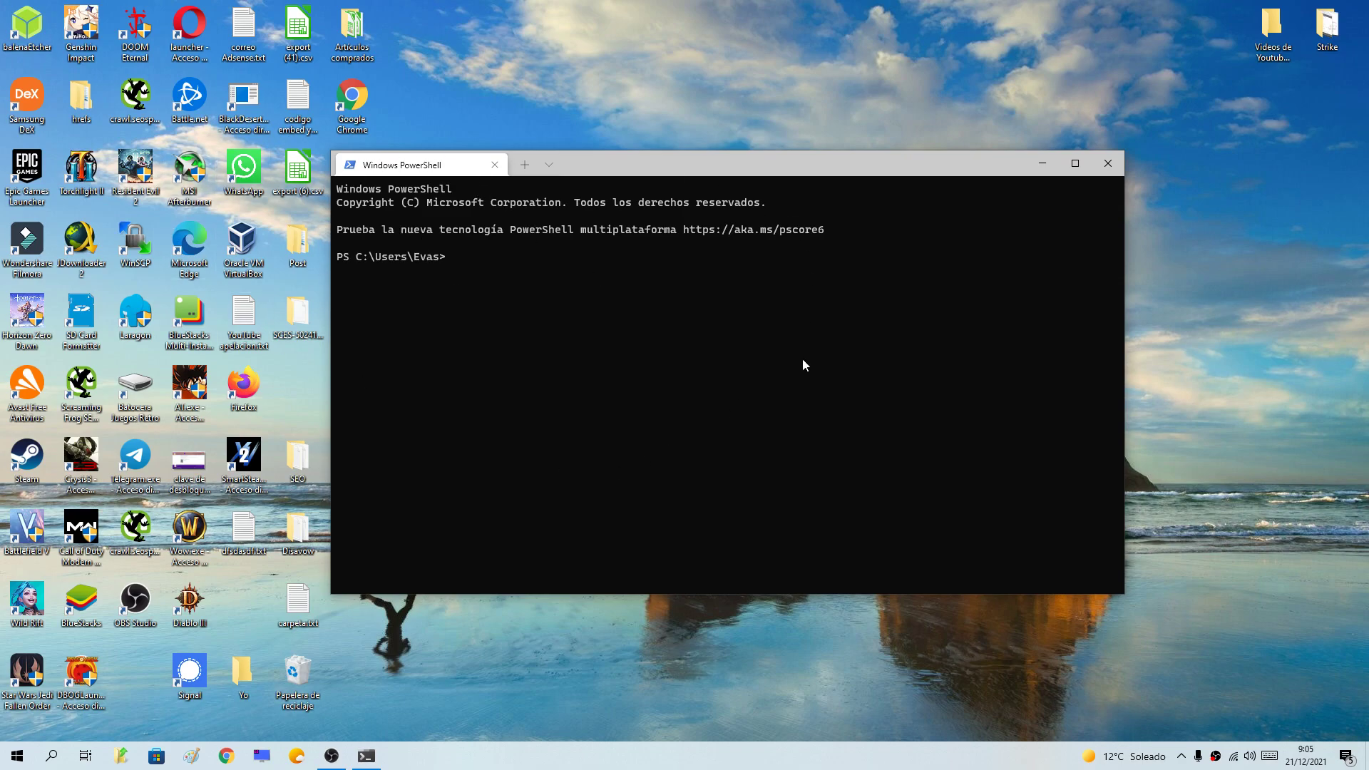
click(1105, 165)
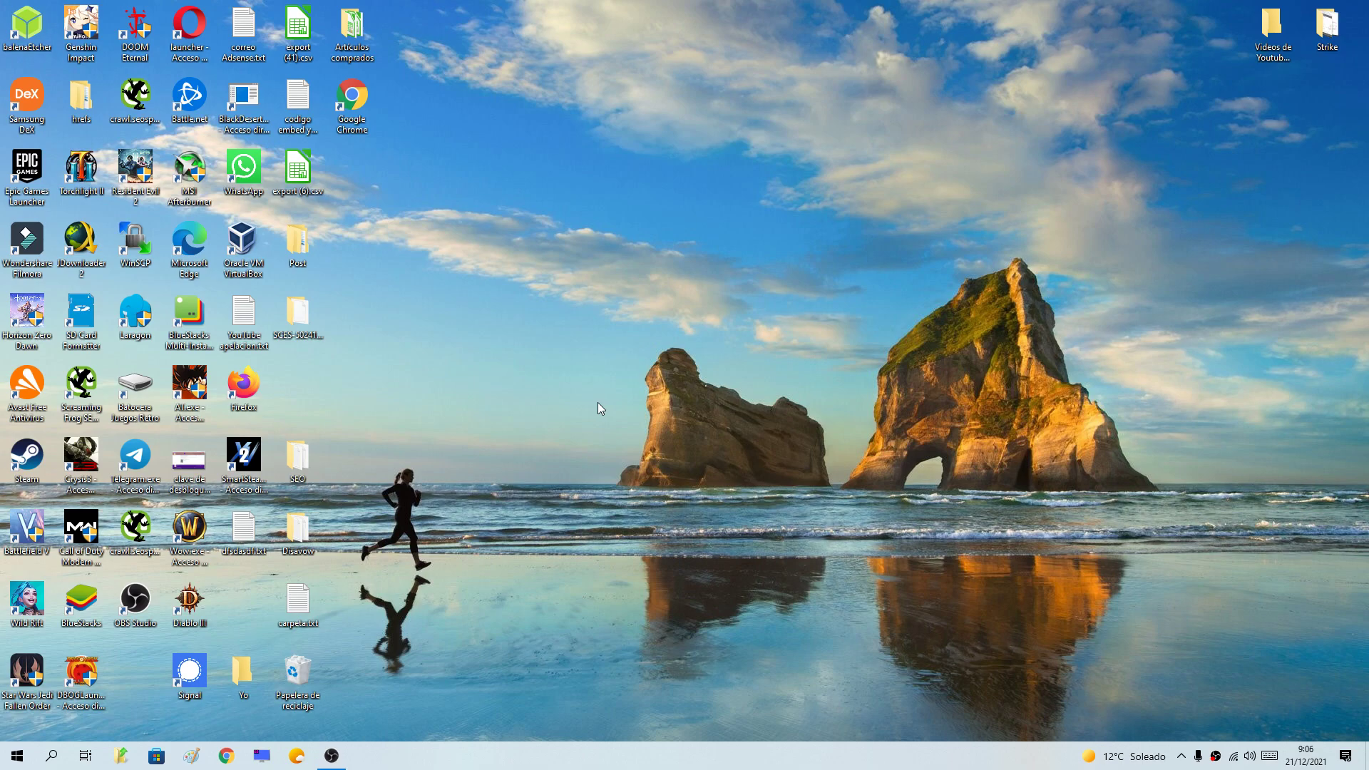
Step: Open the apps and features section of Windows Settings and search the installed apps for "Windows terminal"
key(super+i)
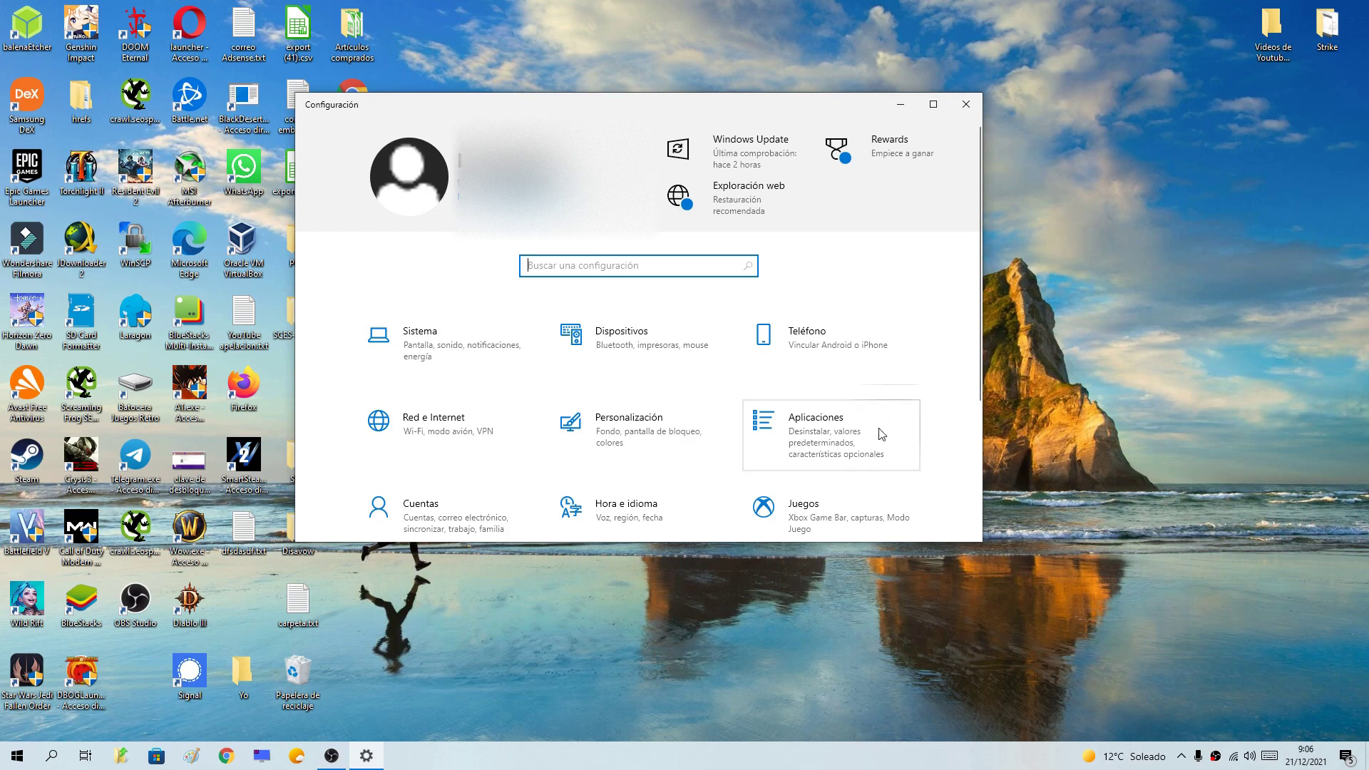
click(798, 440)
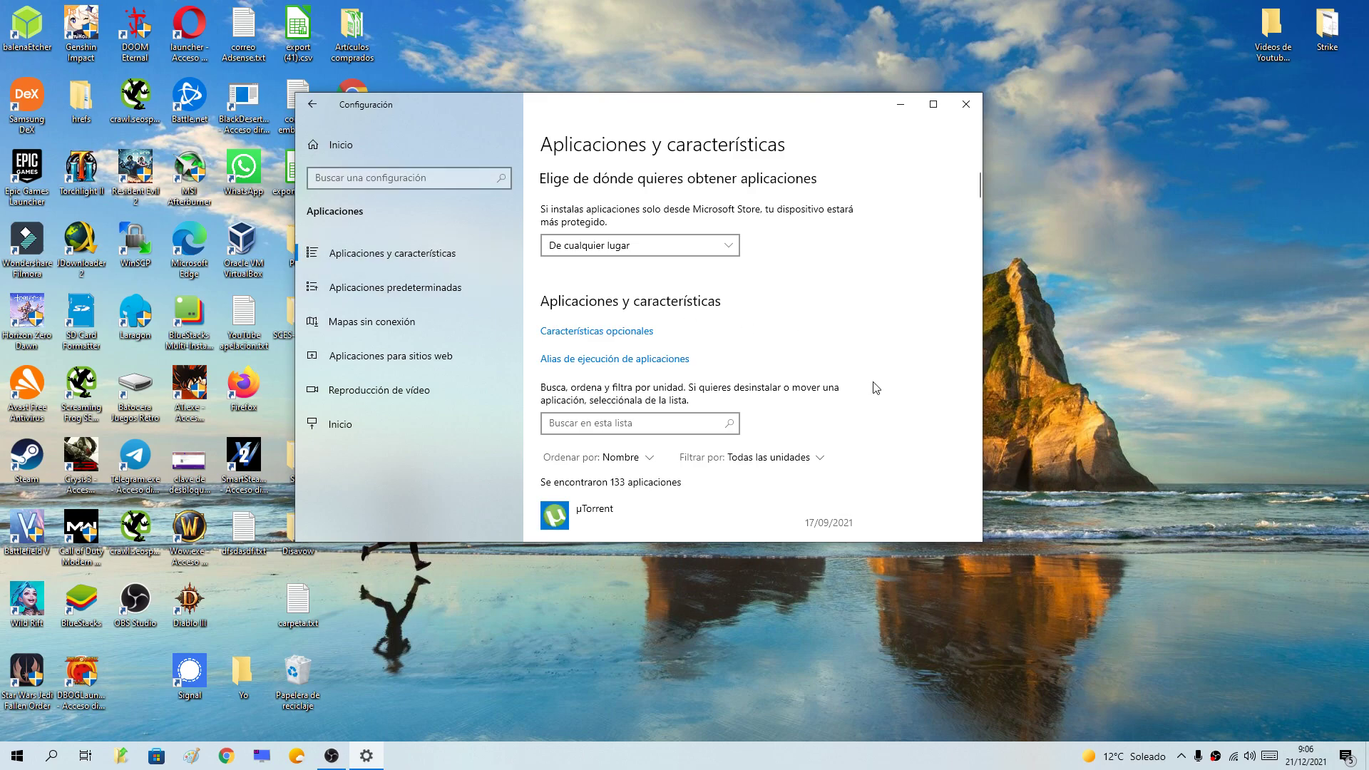
drag(979, 186, 982, 201)
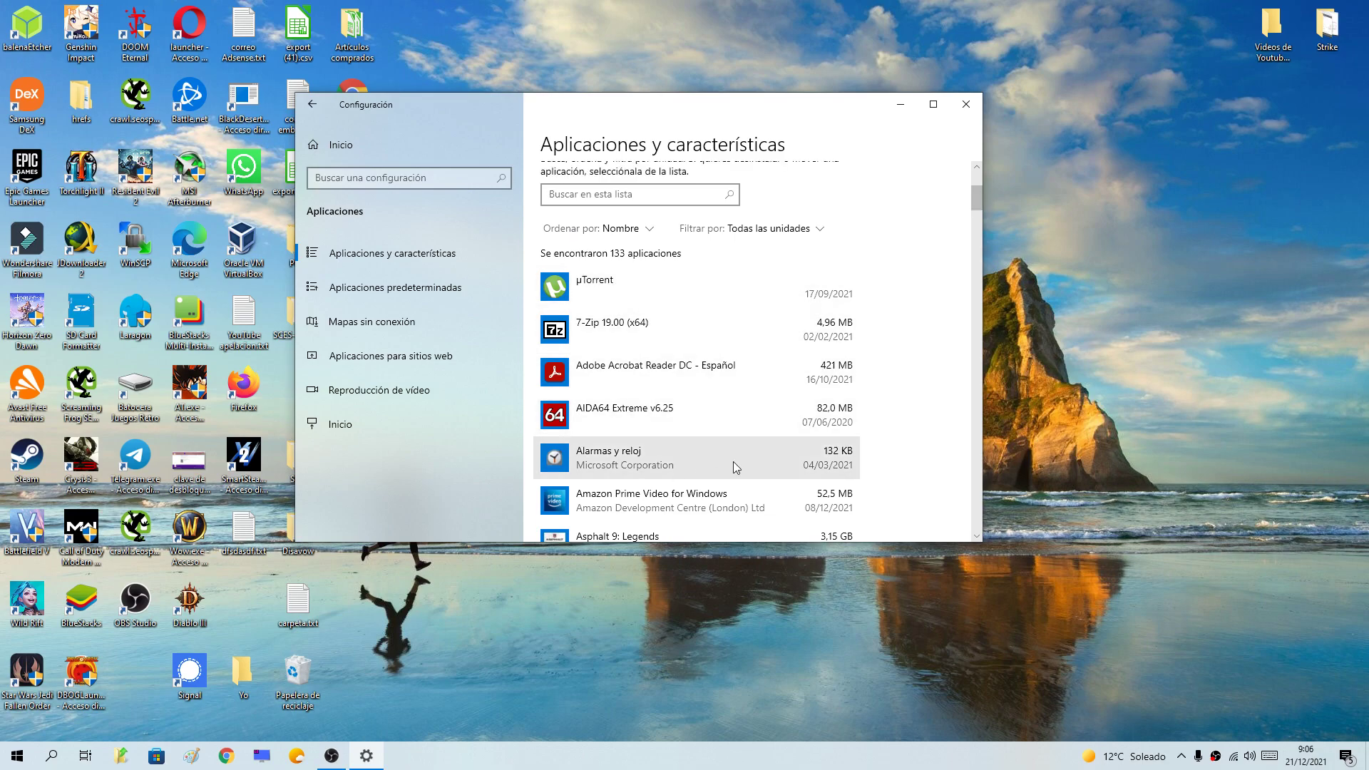
click(579, 190)
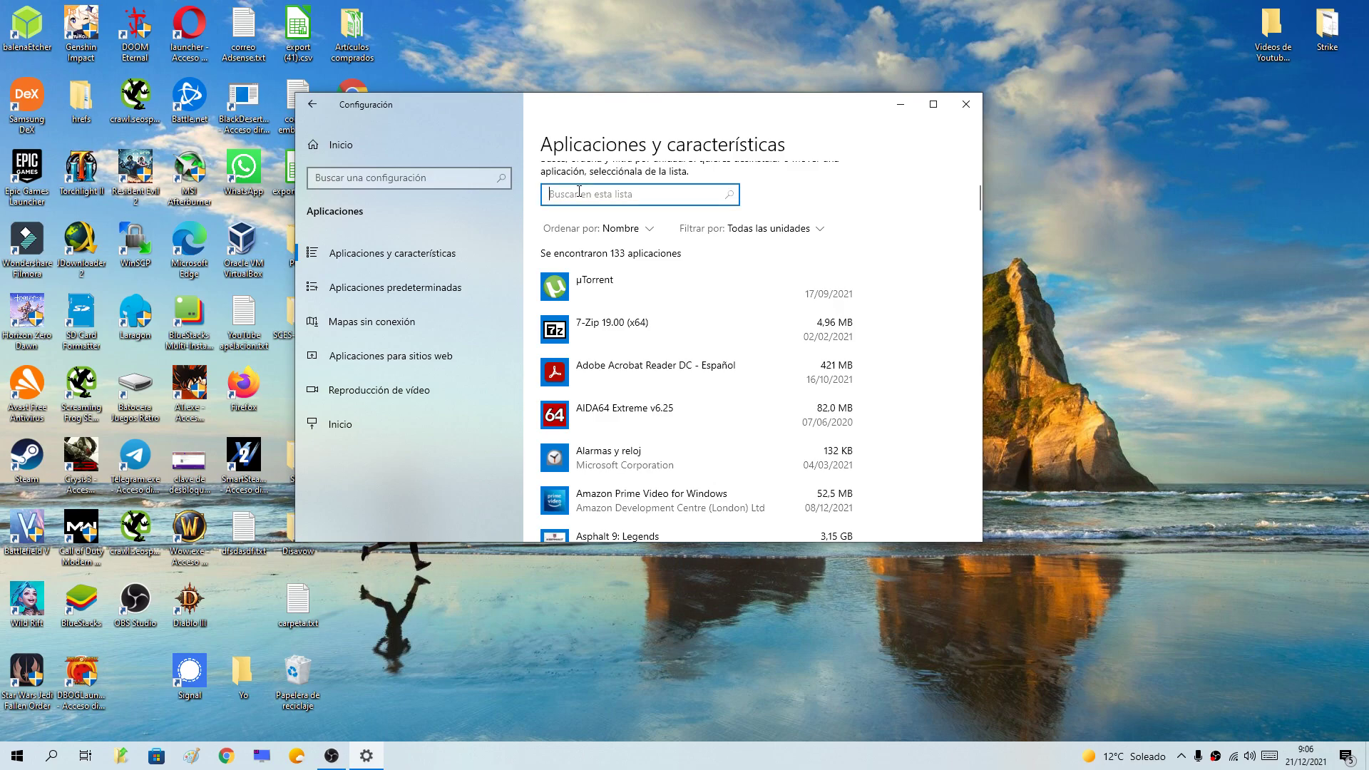
text(Windows tew)
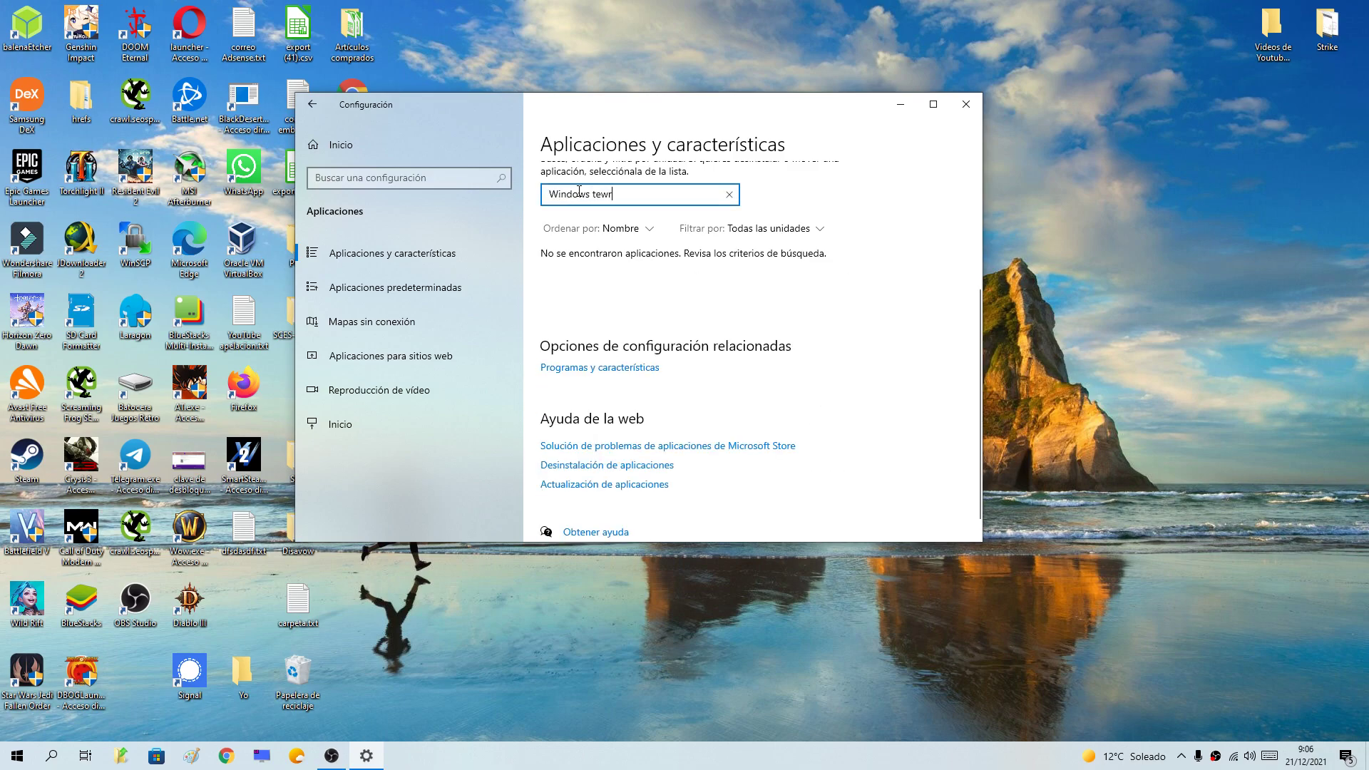
key(BackSpace)
text(rminal)
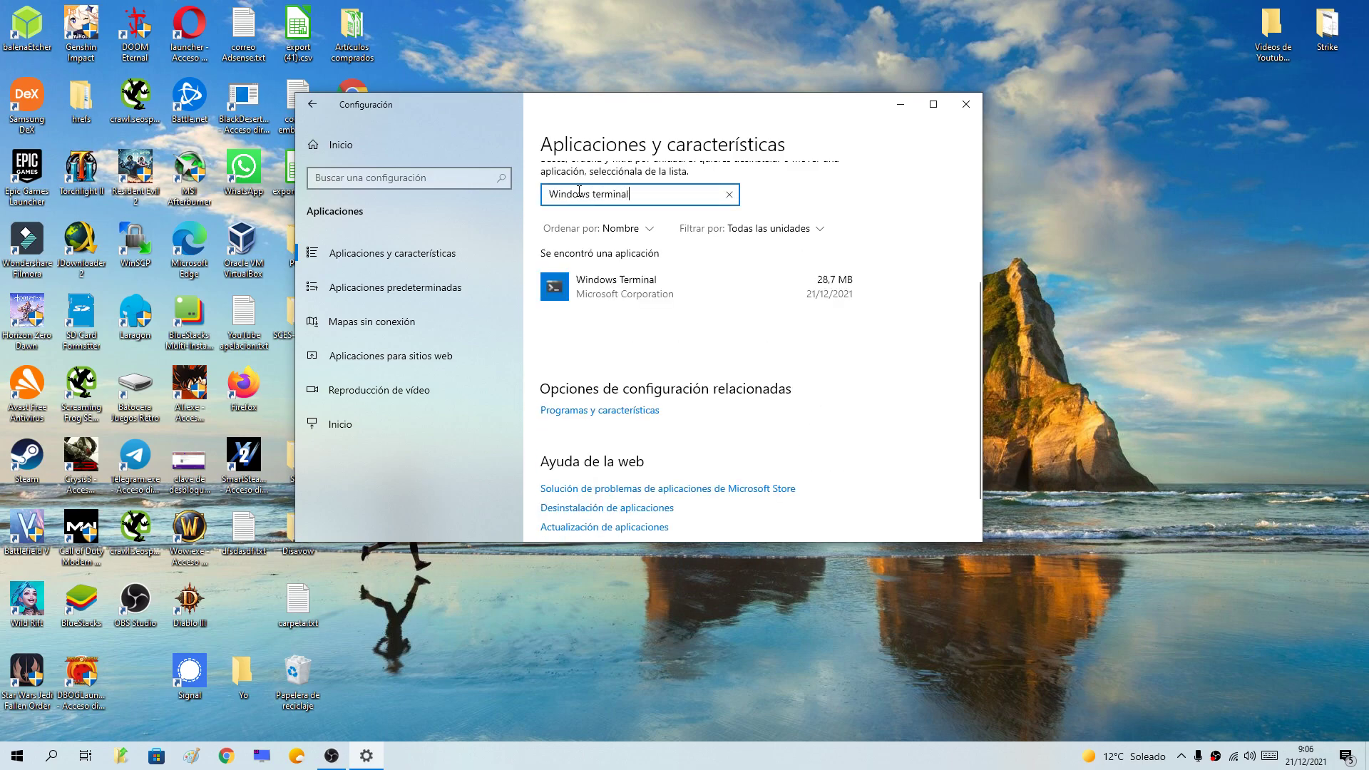
Step: Uninstall Windows Terminal together with its related information, and close Settings
click(776, 292)
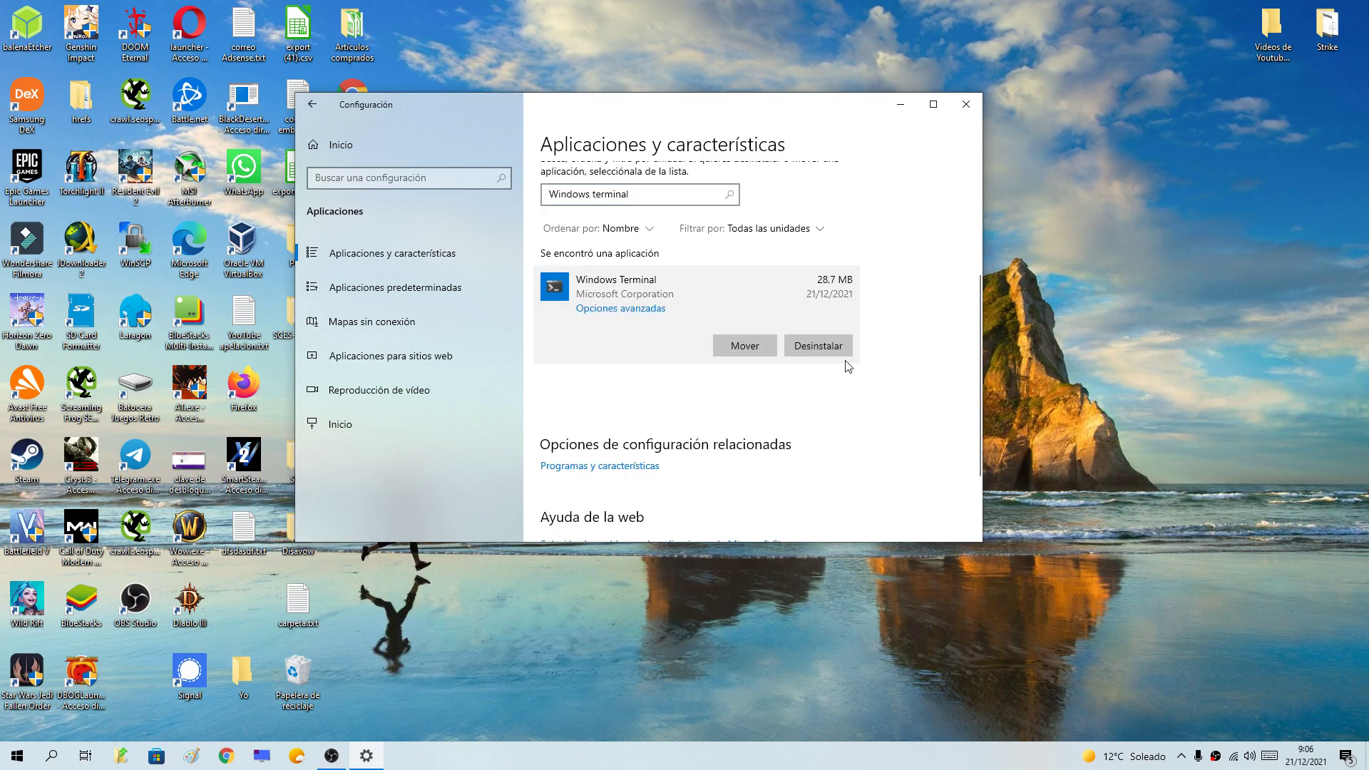
click(827, 346)
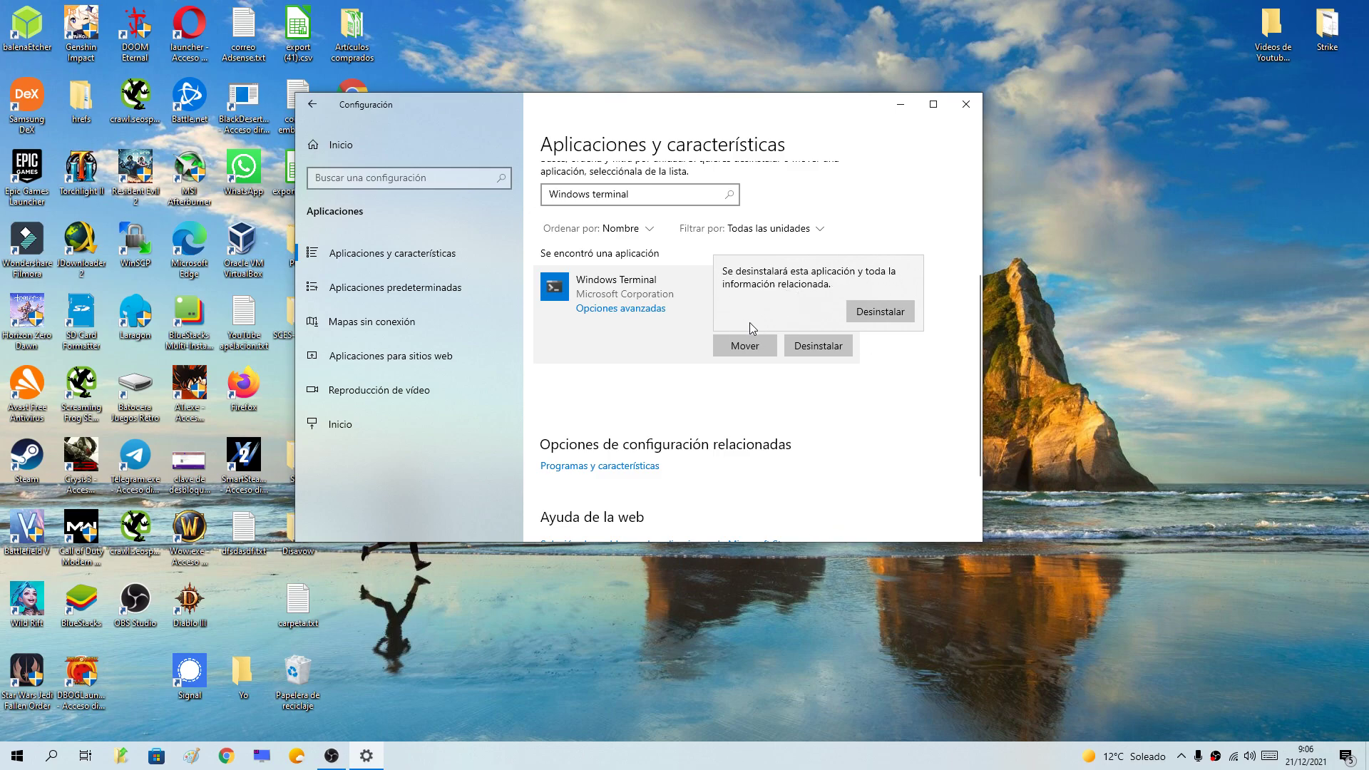
click(876, 314)
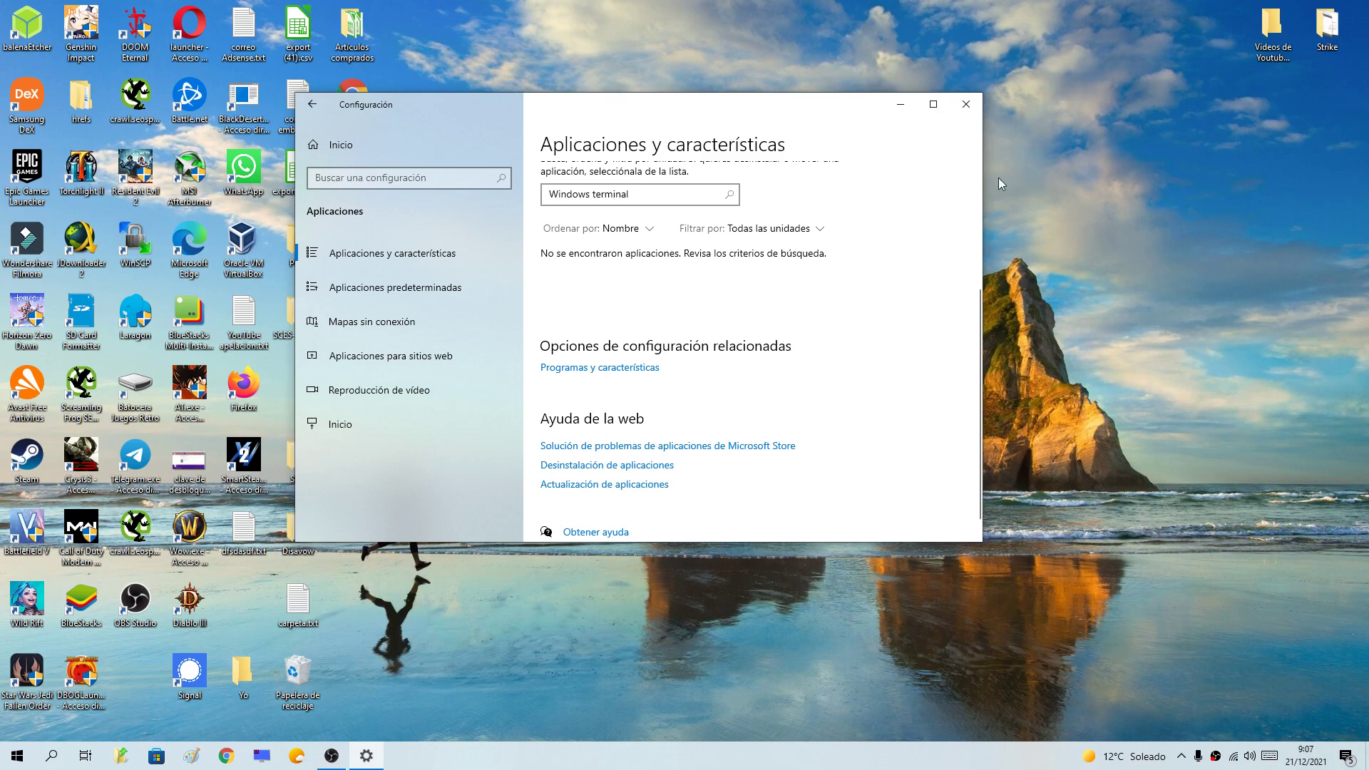
click(965, 104)
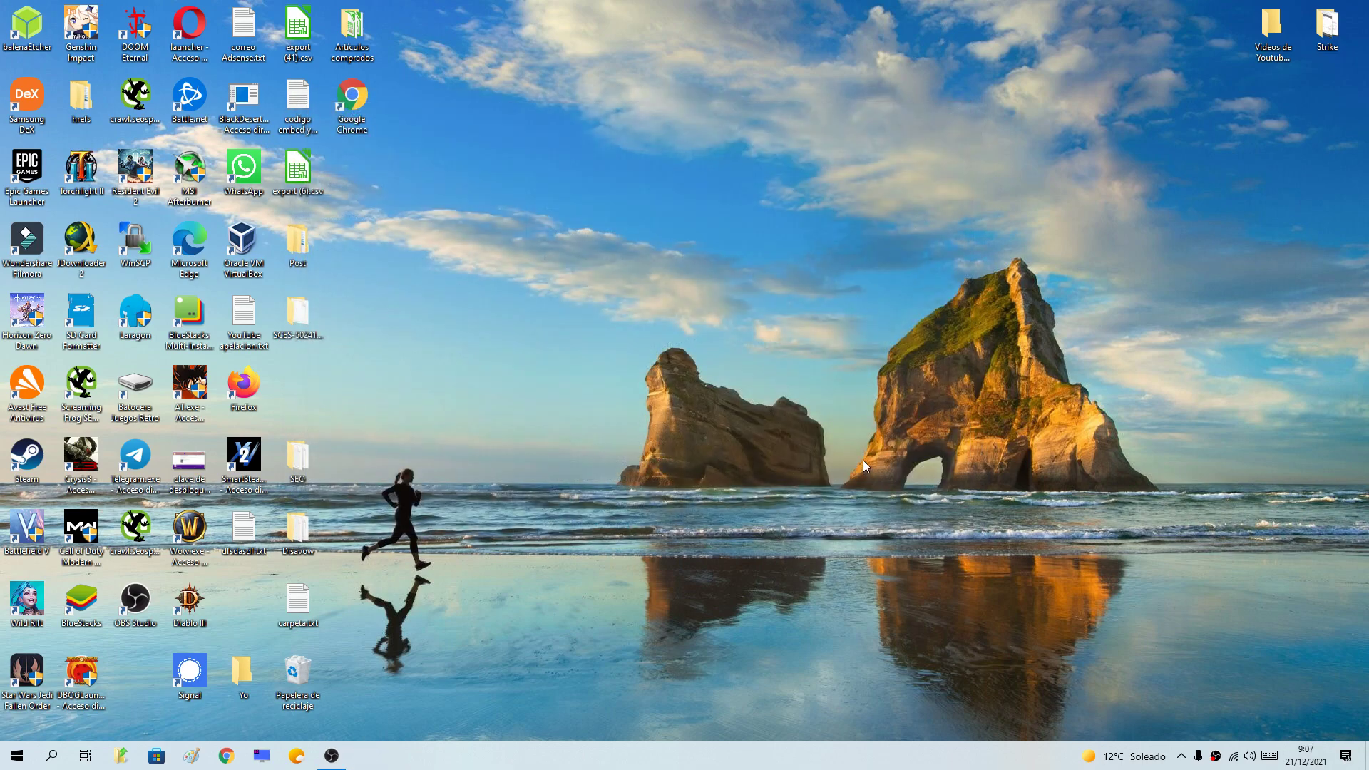